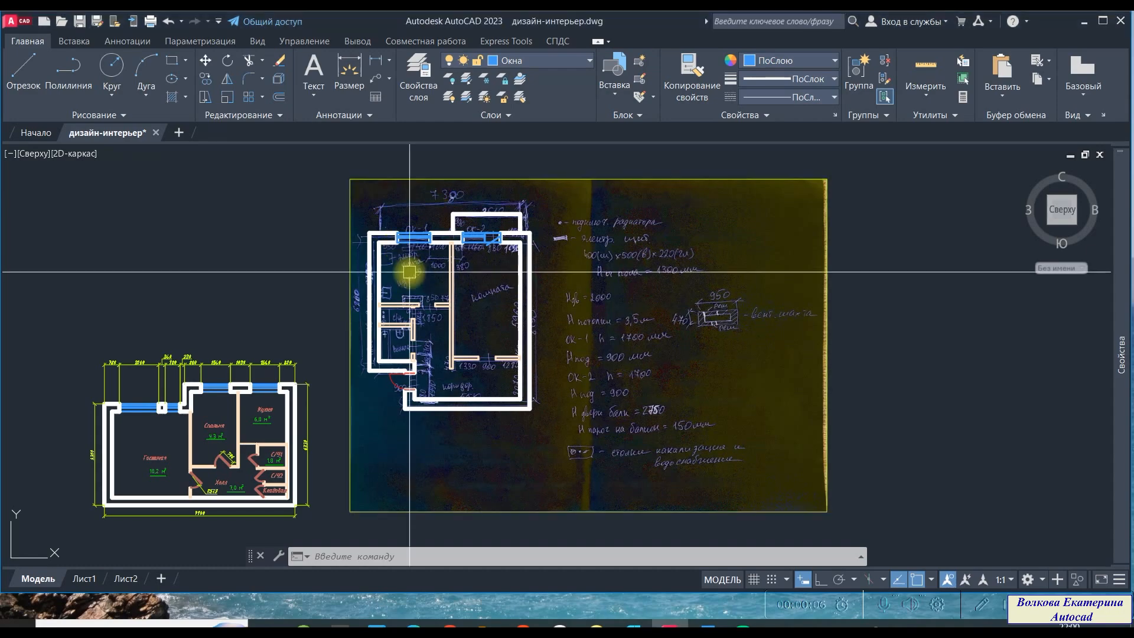
- Make Размеры the current layer
scroll(389, 204, "up", 4)
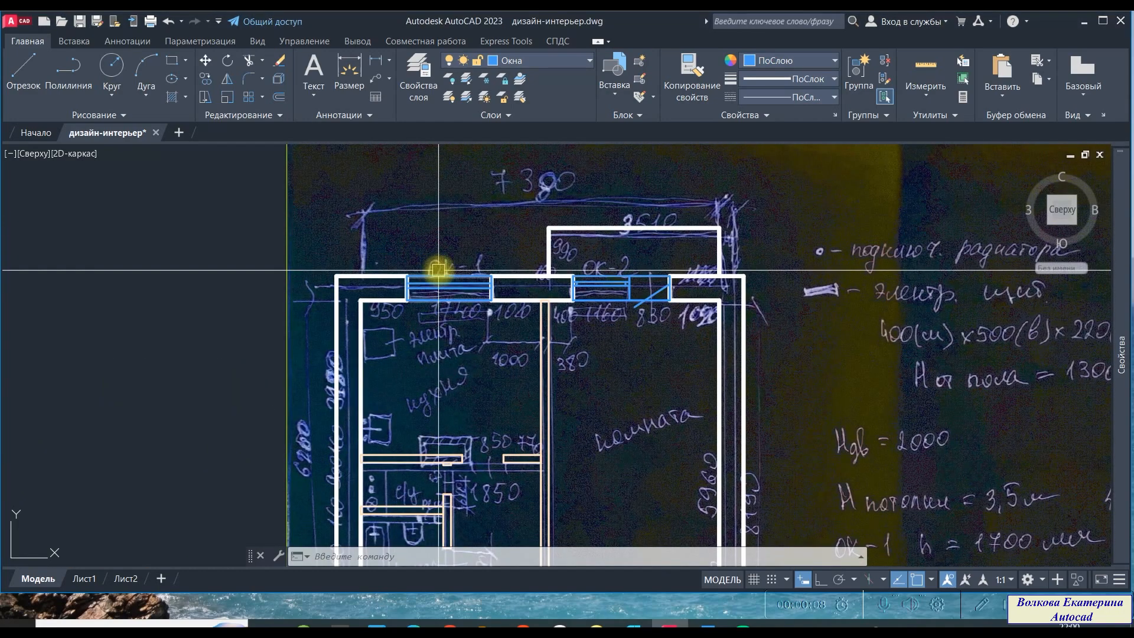
scroll(437, 265, "down", 4)
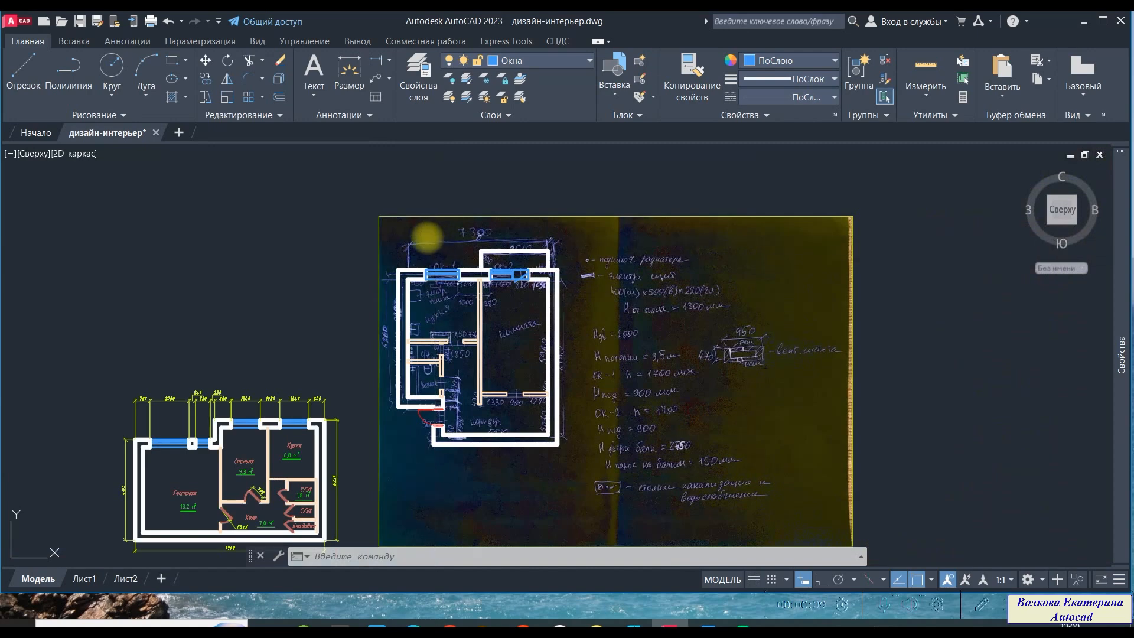
middle_click_drag(435, 252, 397, 264)
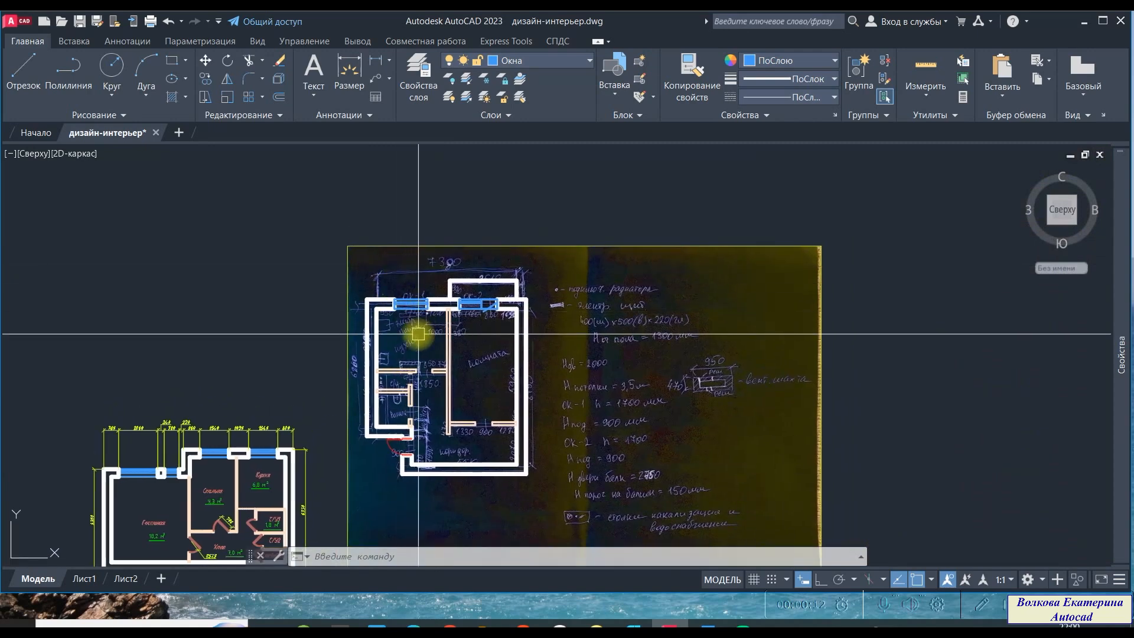
scroll(418, 334, "up", 2)
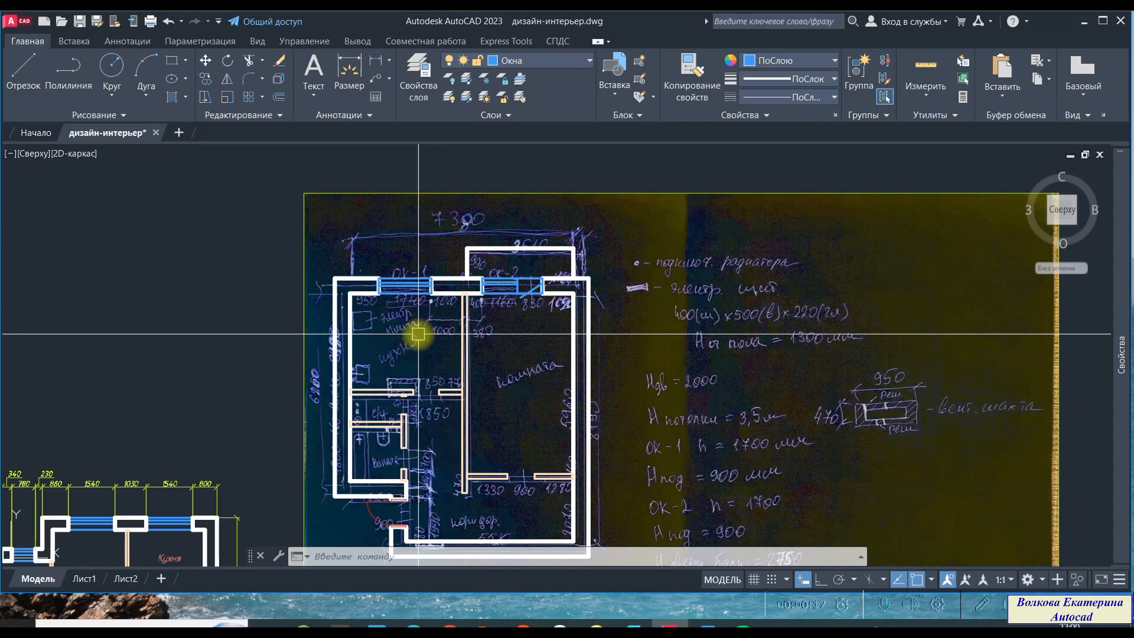
scroll(431, 328, "down", 2)
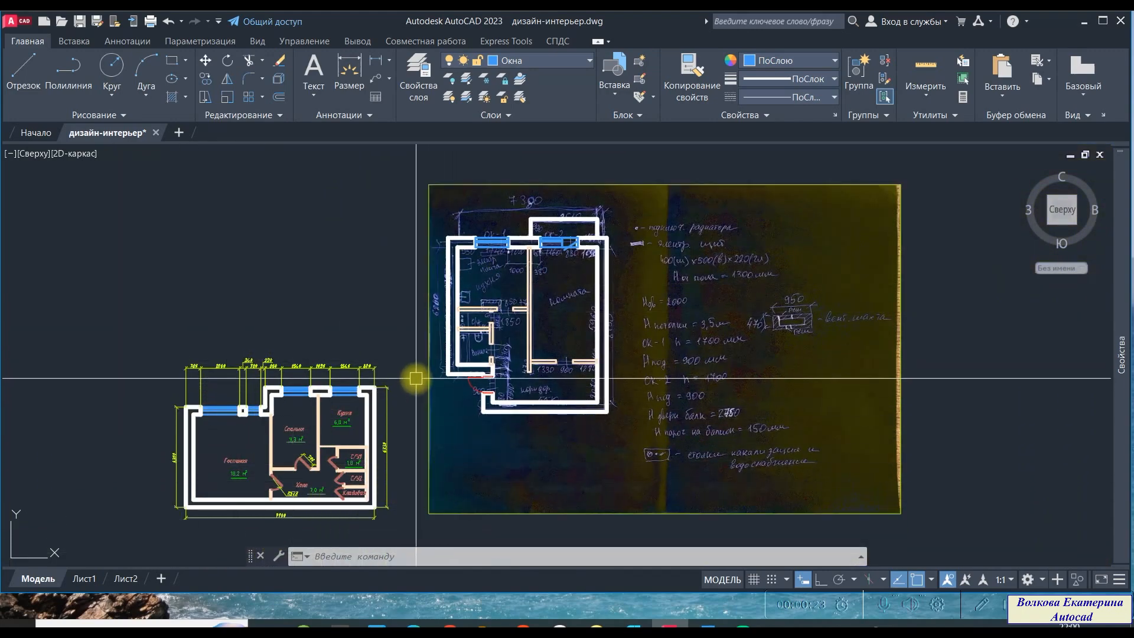
mouse_move(387, 317)
middle_mouse_down()
mouse_move(380, 336)
mouse_move(346, 350)
middle_mouse_up()
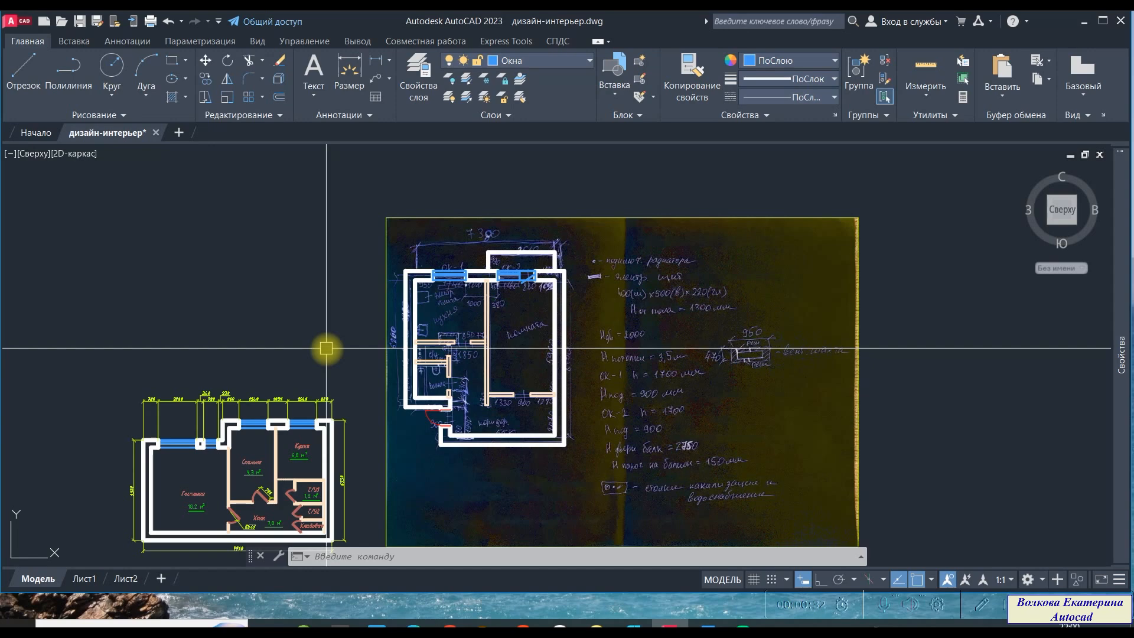
left_click(551, 61)
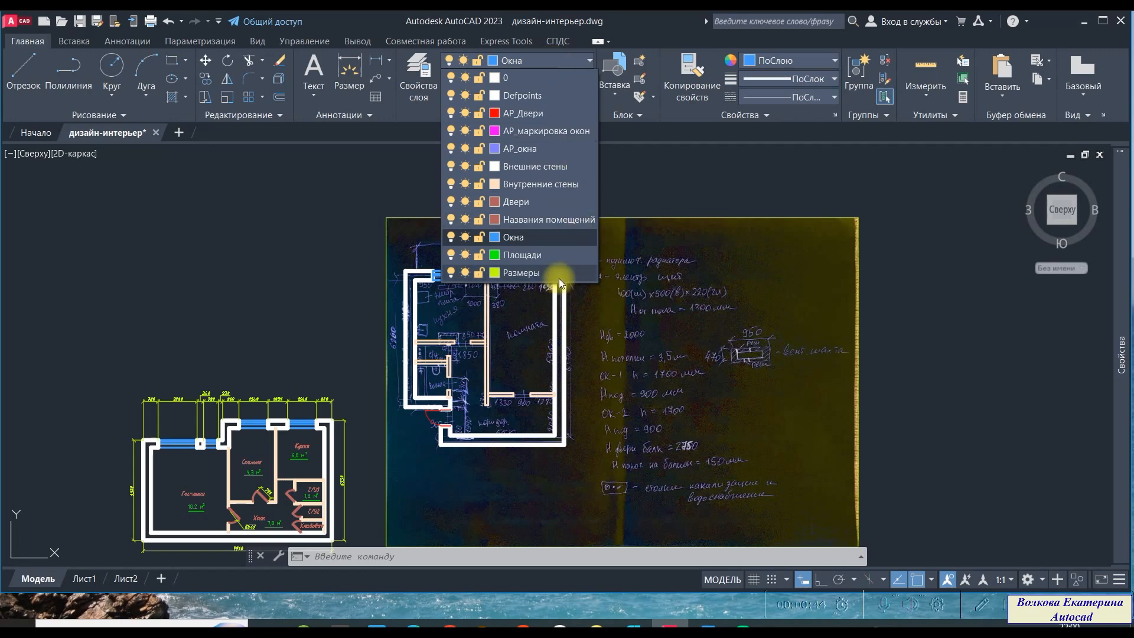
left_click(523, 275)
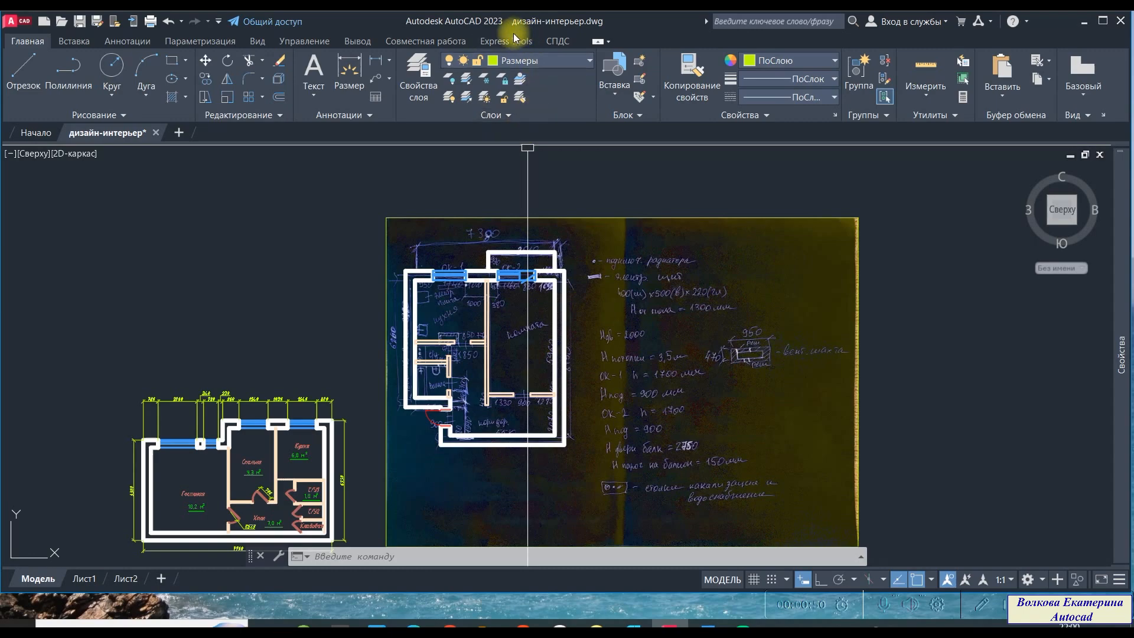
- Add a linear dimension along the kitchen's top wall from the inner corner to the left edge of window OK-1
scroll(471, 279, "up", 2)
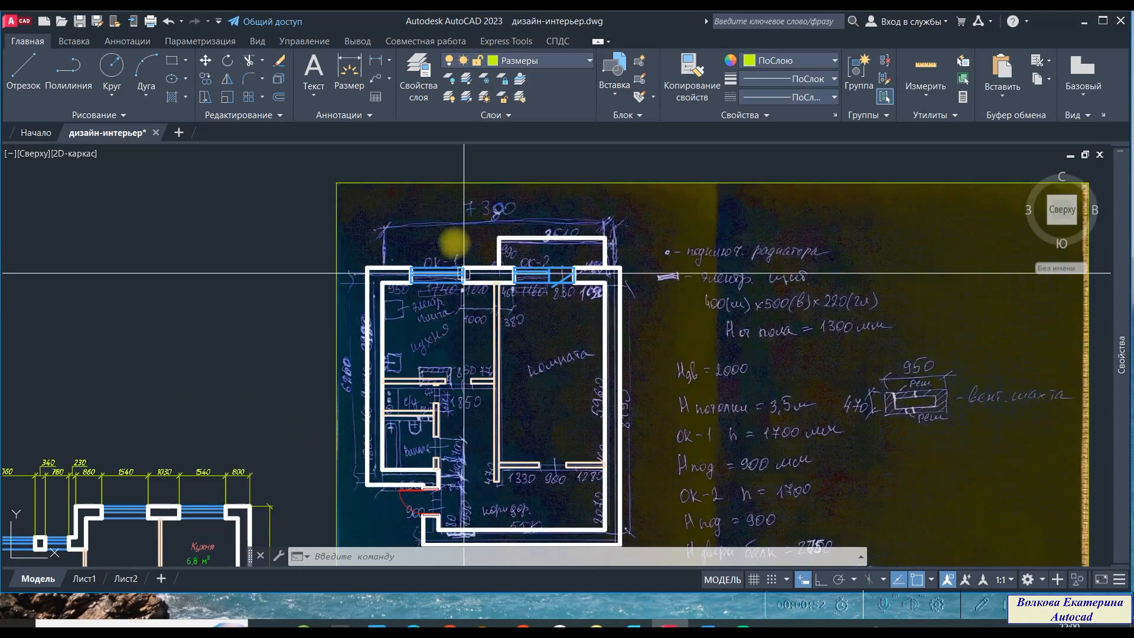
left_click(373, 61)
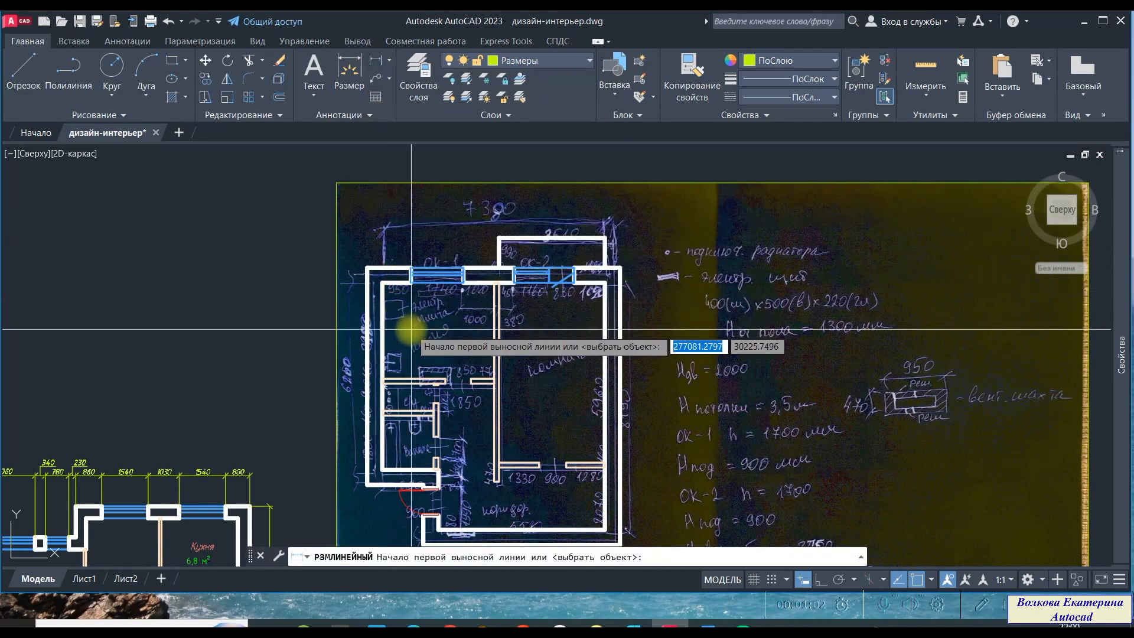
scroll(398, 317, "up", 3)
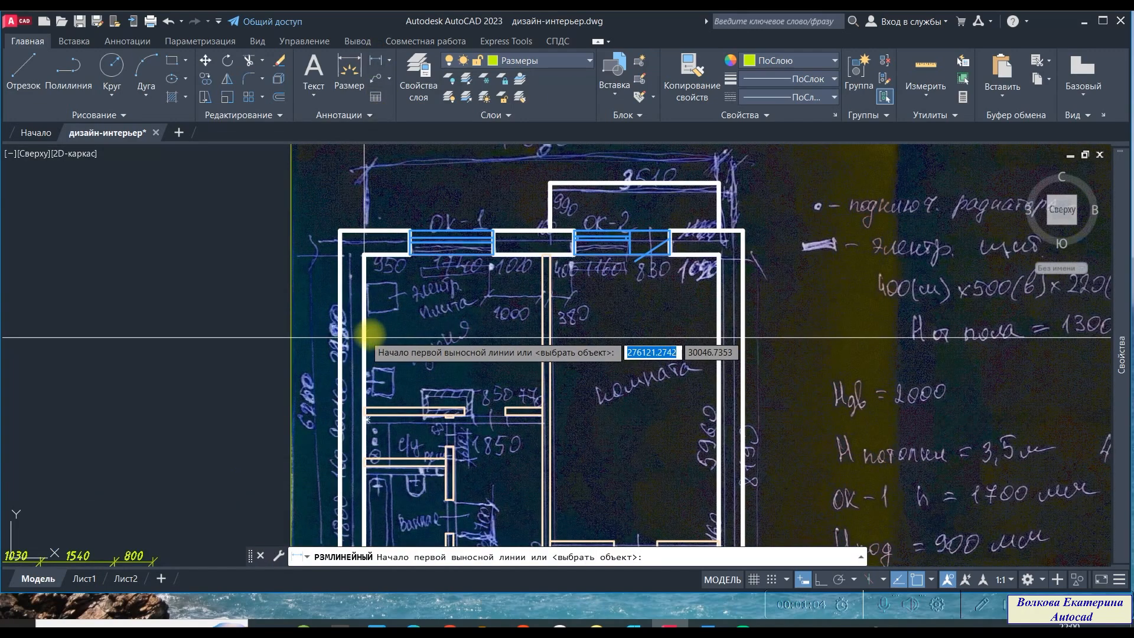
middle_click_drag(438, 329, 435, 379)
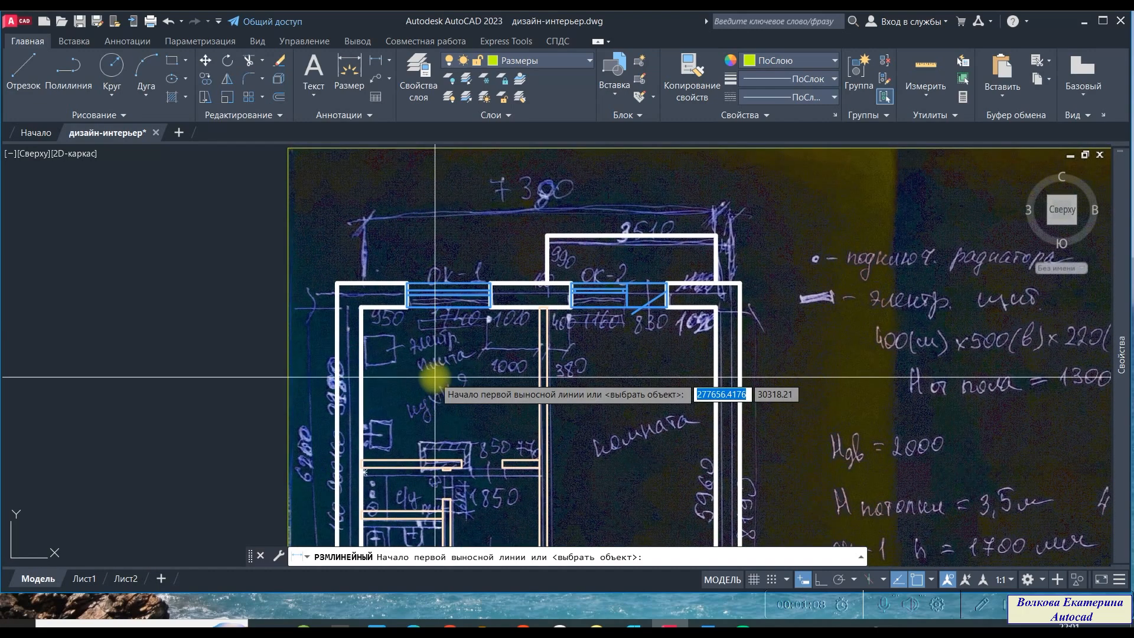
scroll(435, 362, "up", 2)
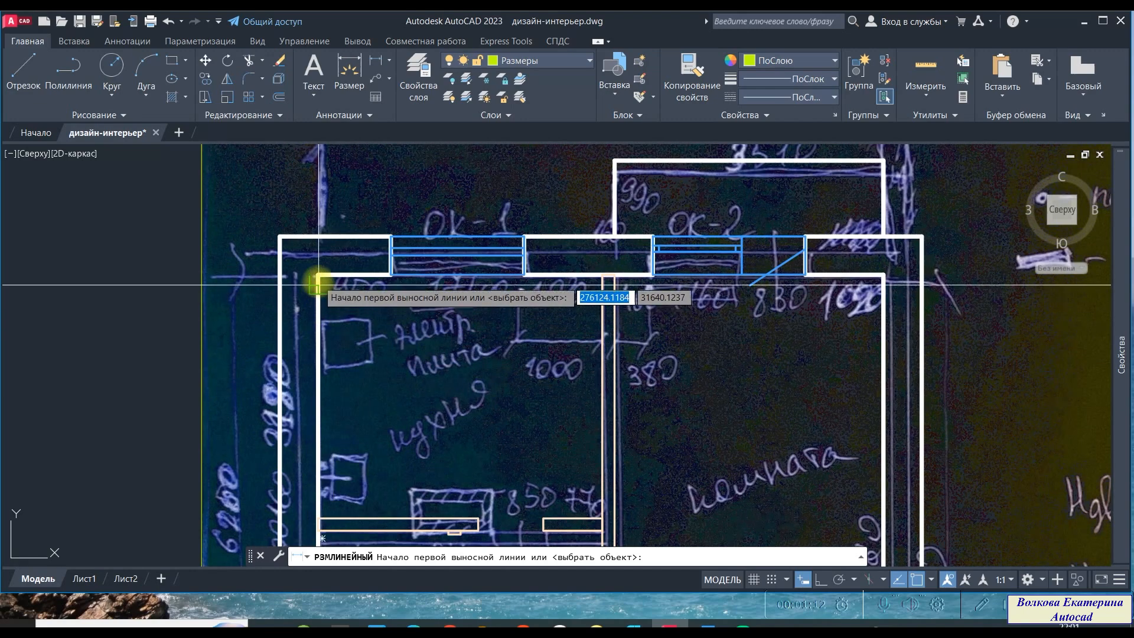
scroll(317, 284, "up", 4)
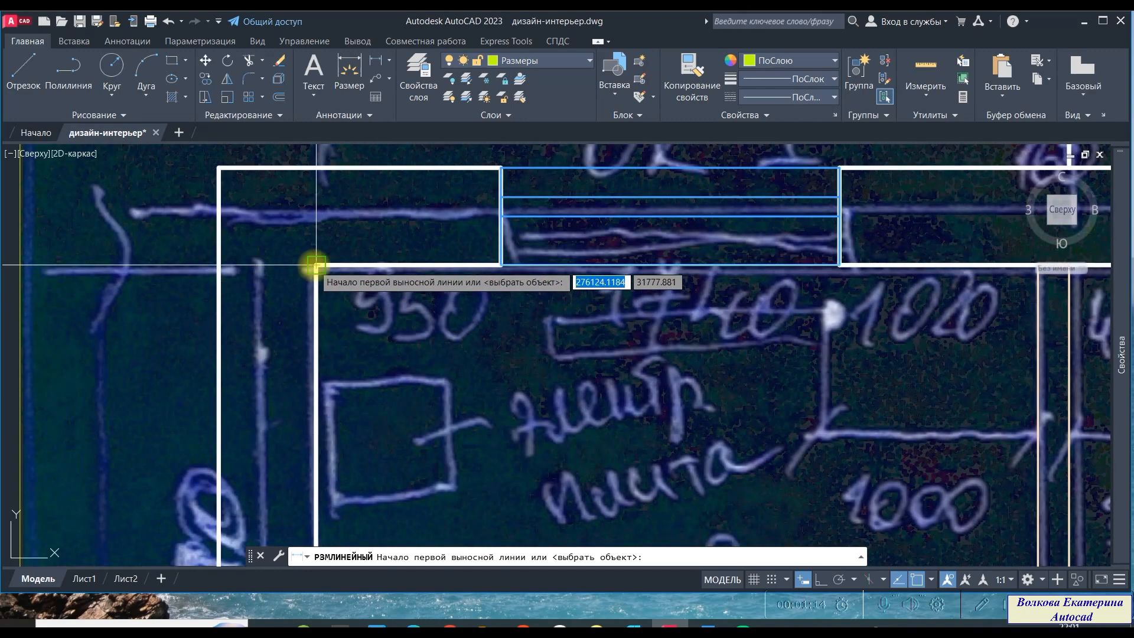
left_click(317, 265)
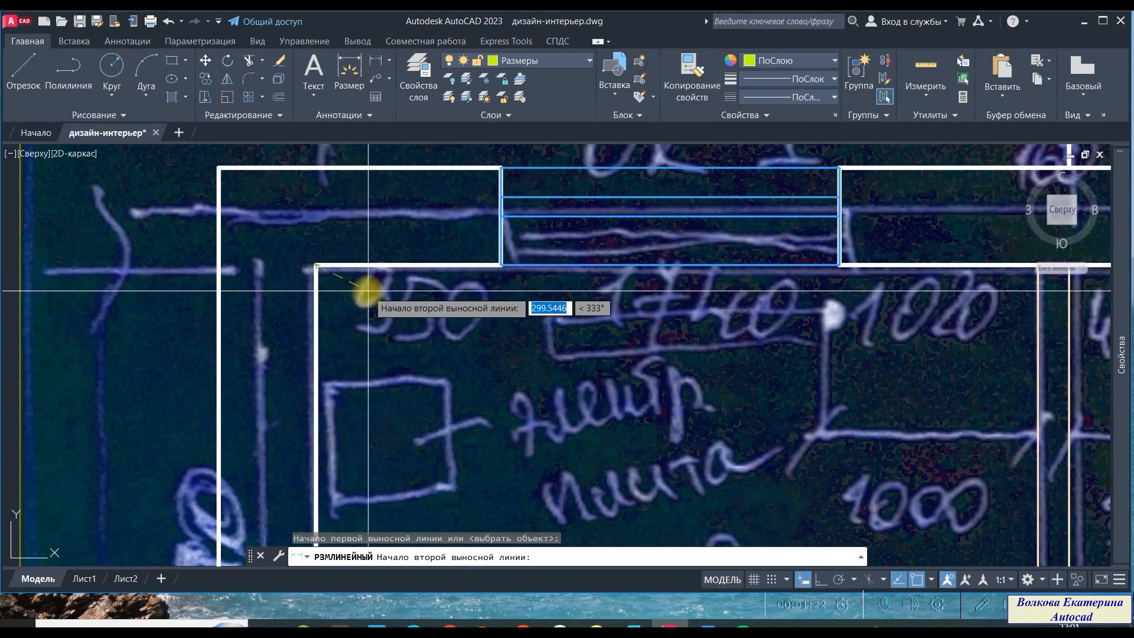
left_click(501, 265)
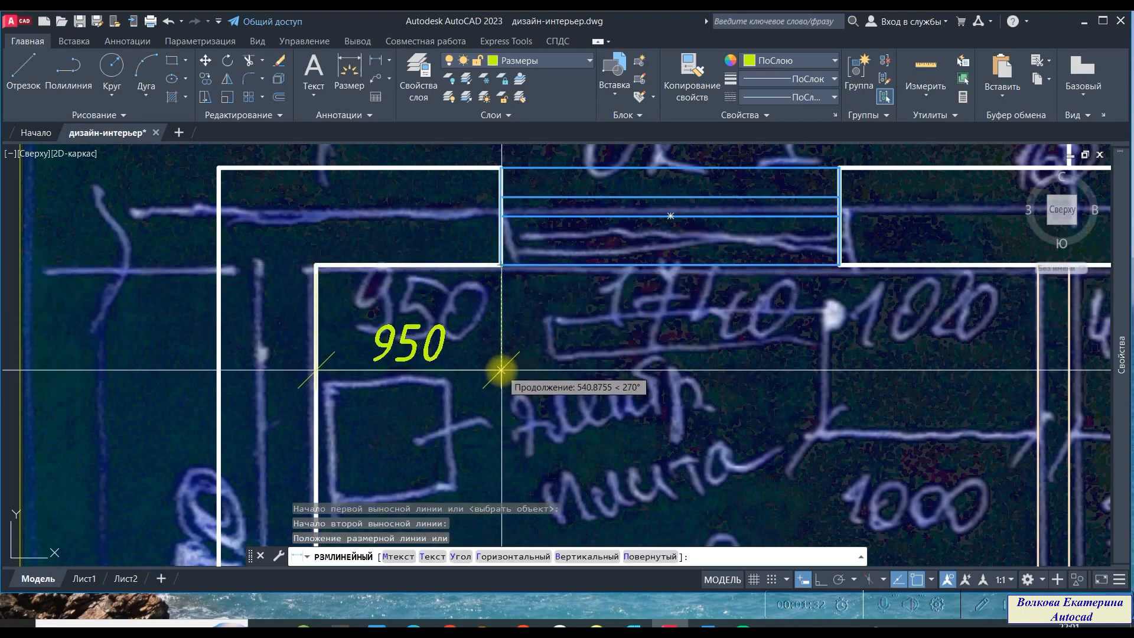
scroll(490, 355, "down", 2)
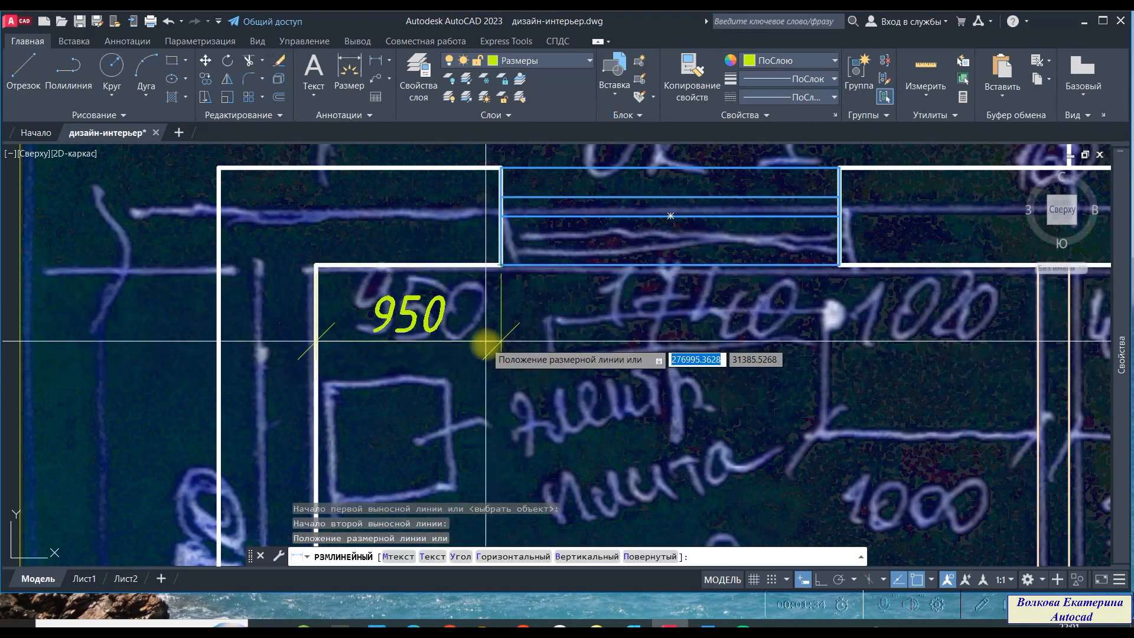
scroll(475, 324, "down", 2)
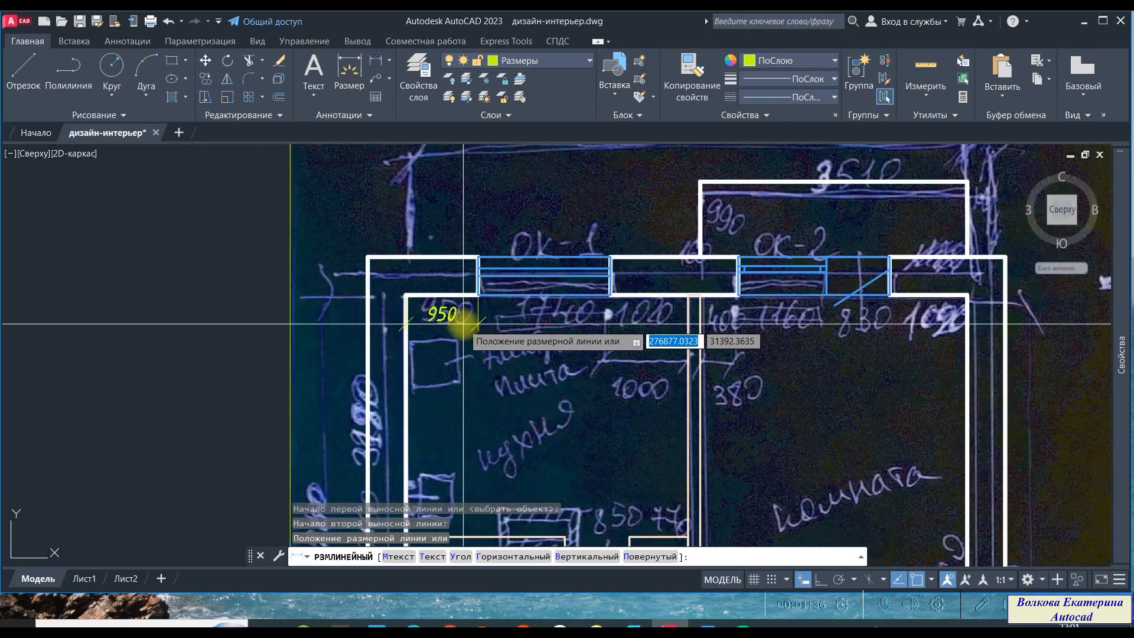
scroll(466, 322, "up", 2)
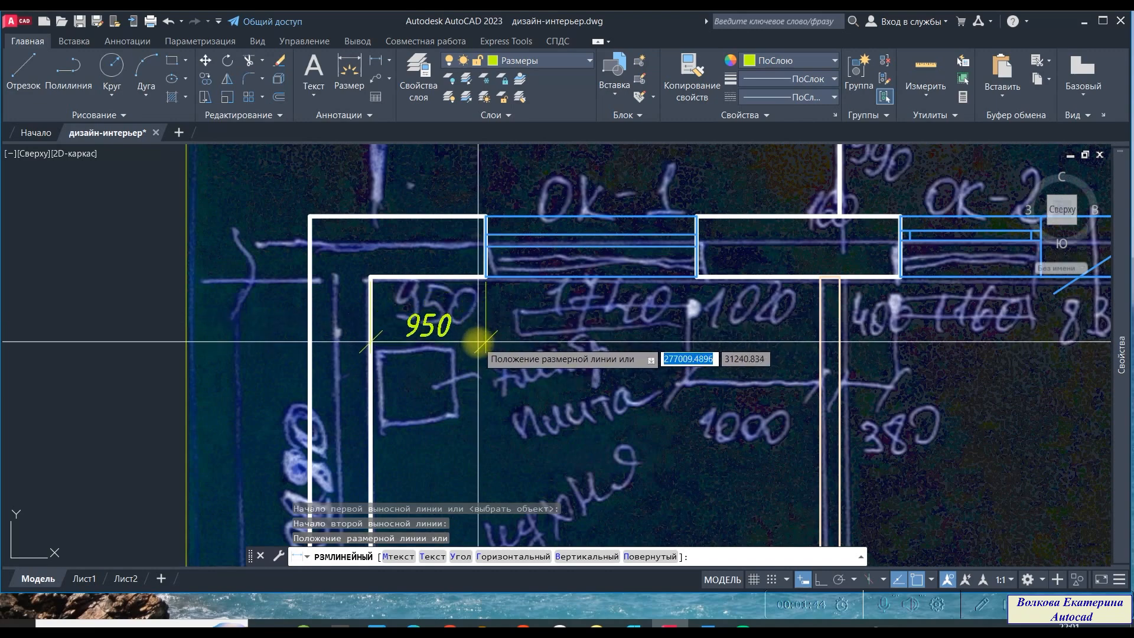
left_click(481, 342)
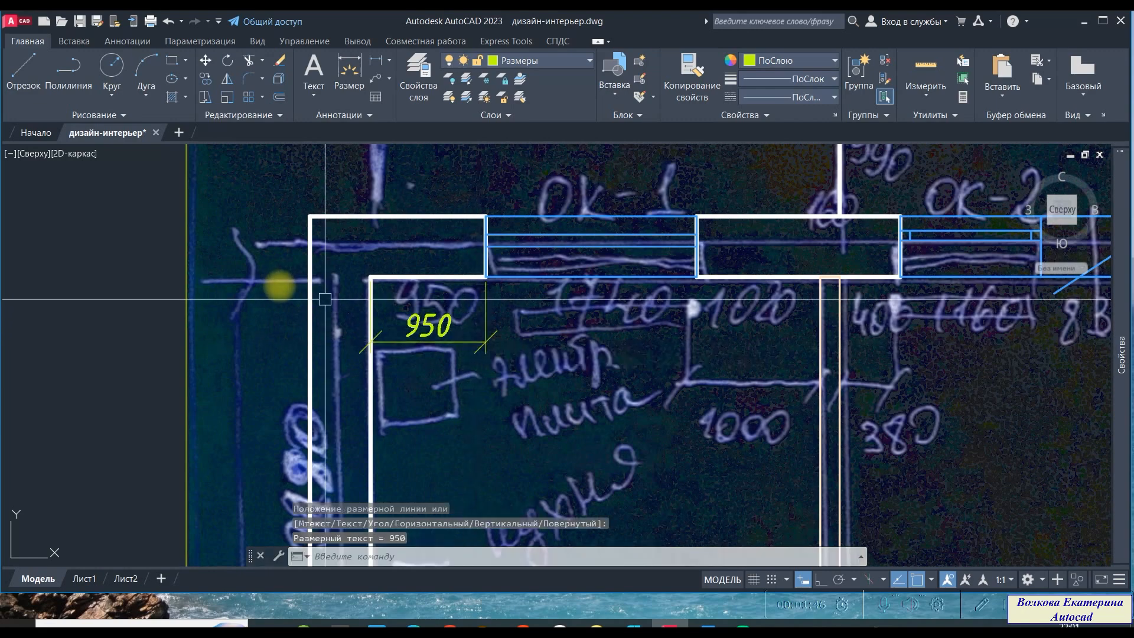
- Dimension the width of window OK-1, placing the dimension line in line with the first dimension
scroll(272, 283, "down", 4)
scroll(391, 366, "up", 4)
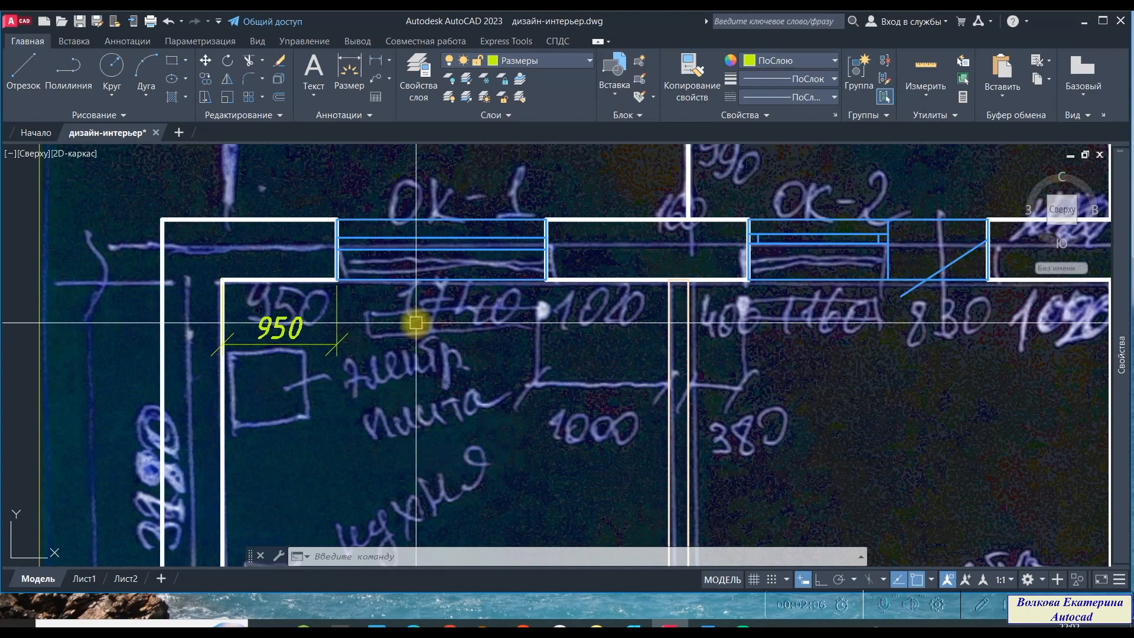
key("space")
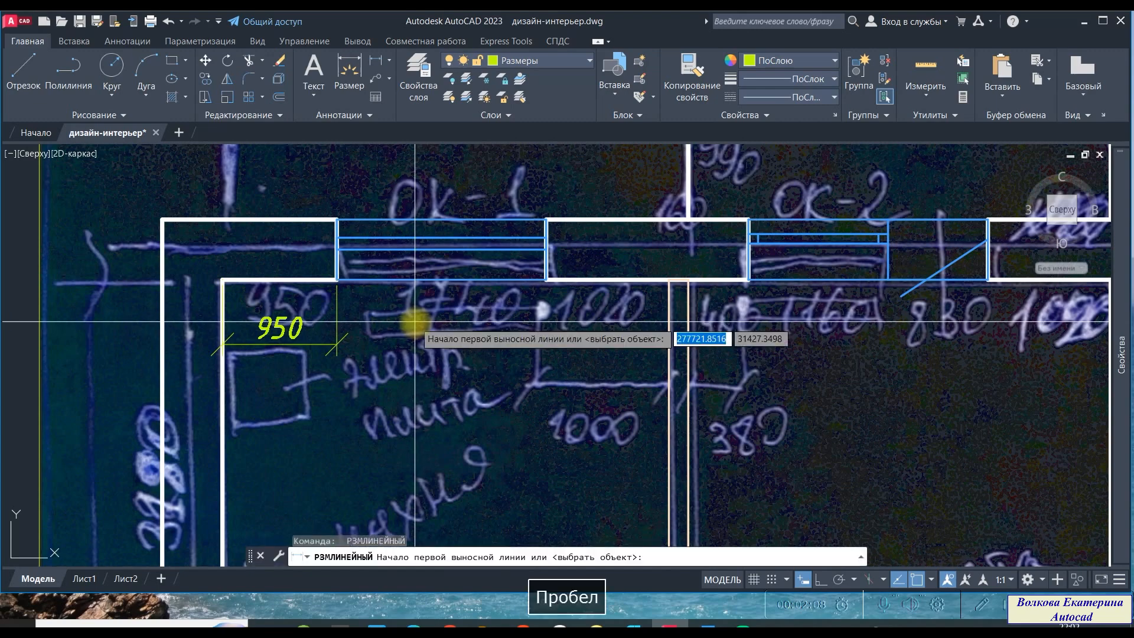
left_click(336, 279)
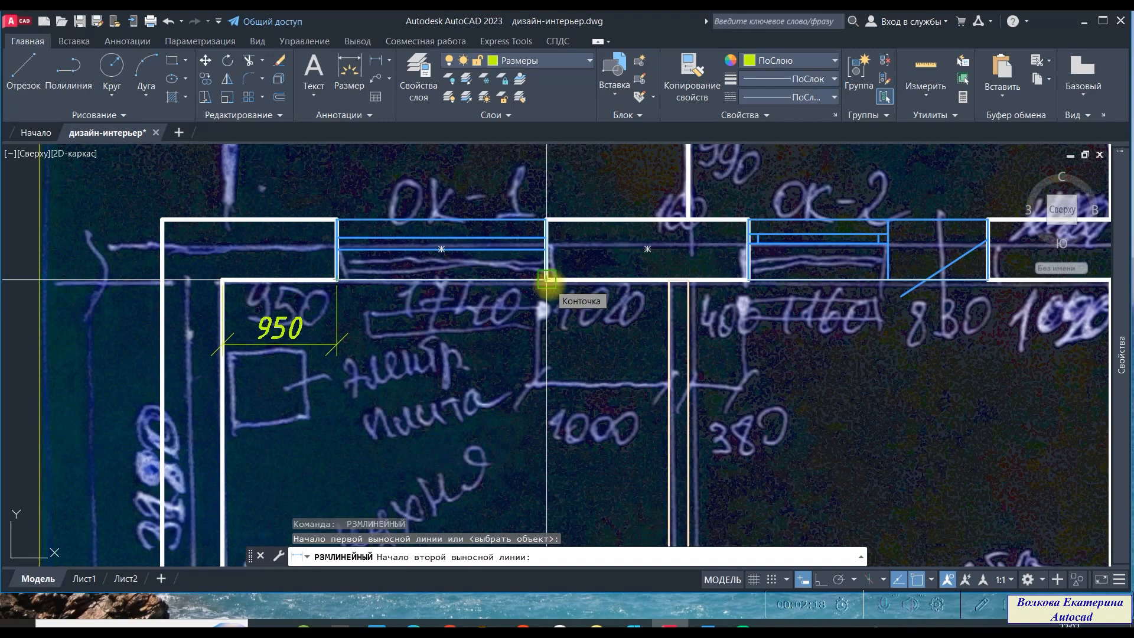
left_click(547, 279)
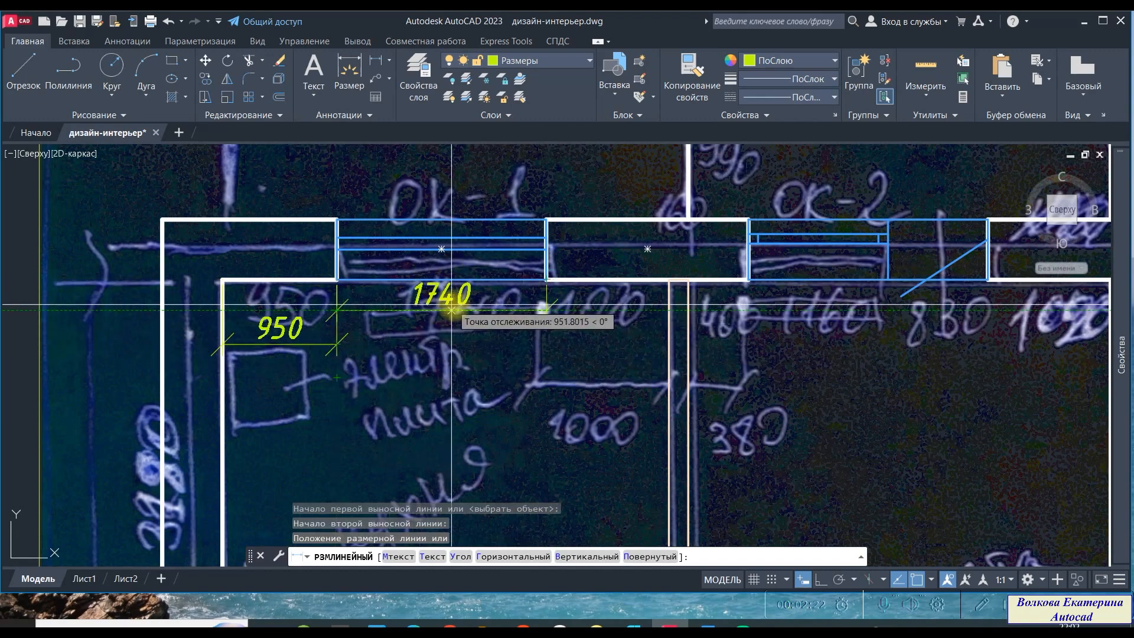
scroll(493, 318, "down", 3)
scroll(496, 317, "up", 8)
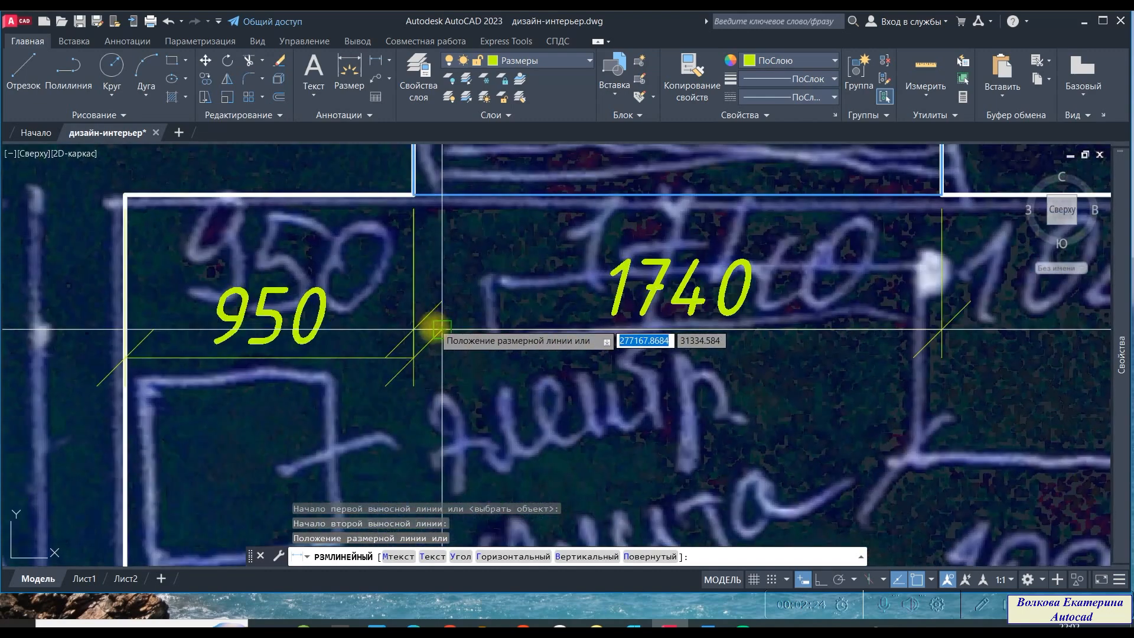
scroll(489, 357, "down", 6)
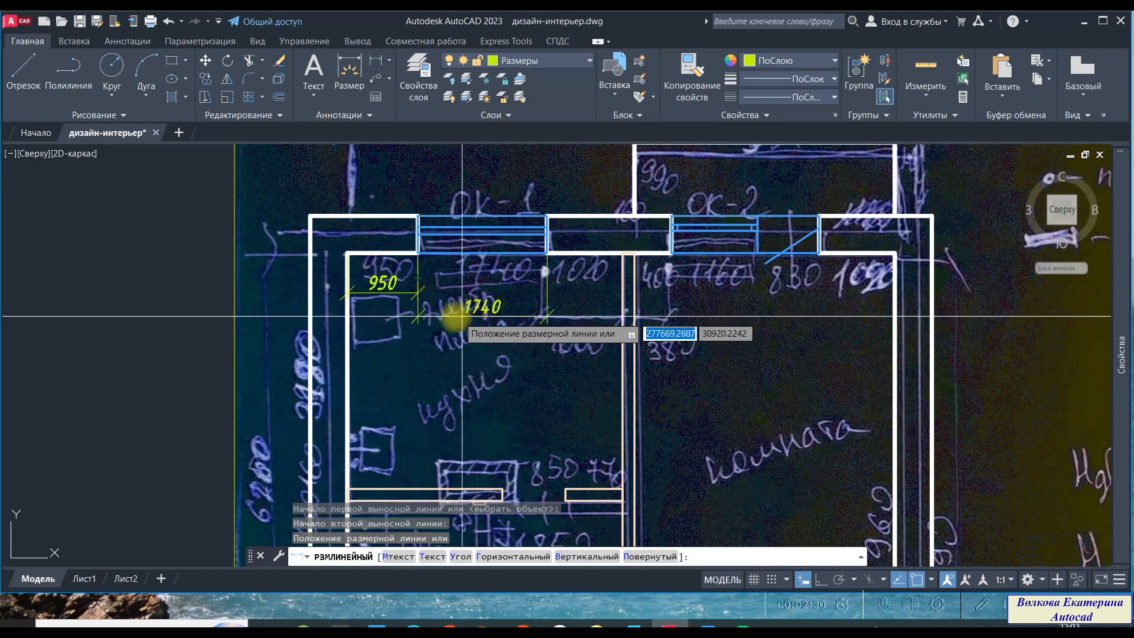
scroll(453, 316, "up", 2)
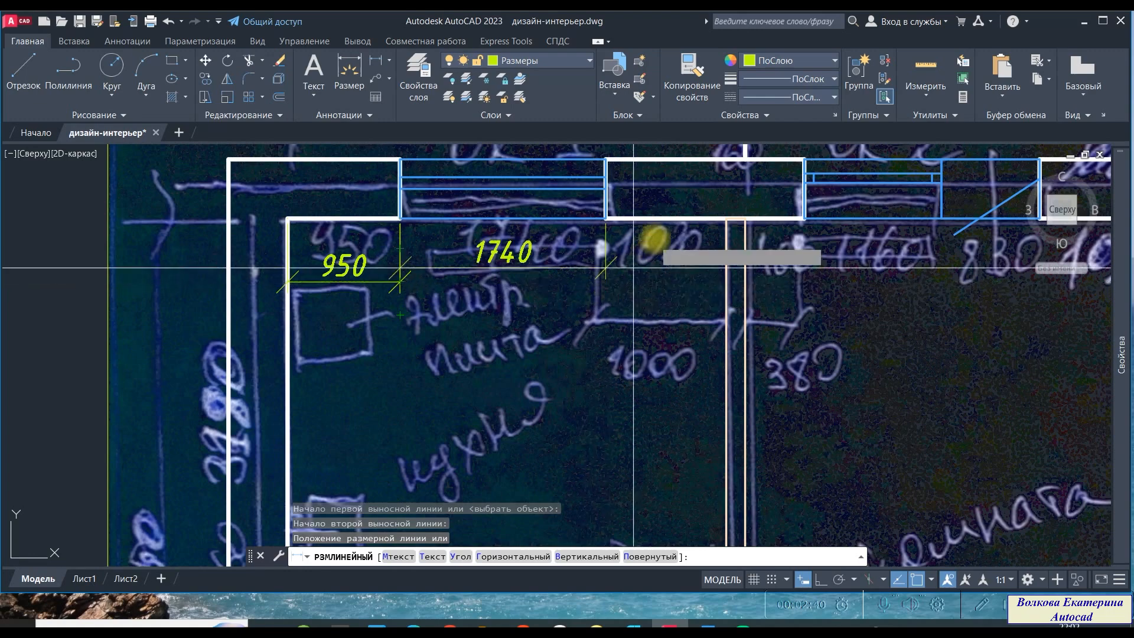
scroll(372, 282, "up", 4)
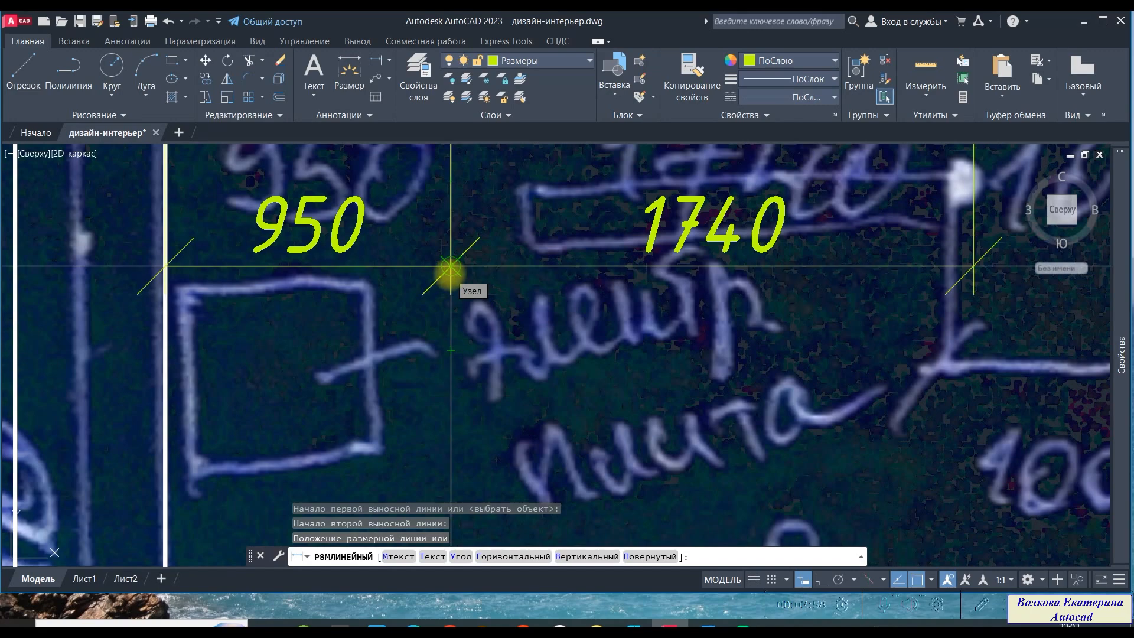
left_click(450, 267)
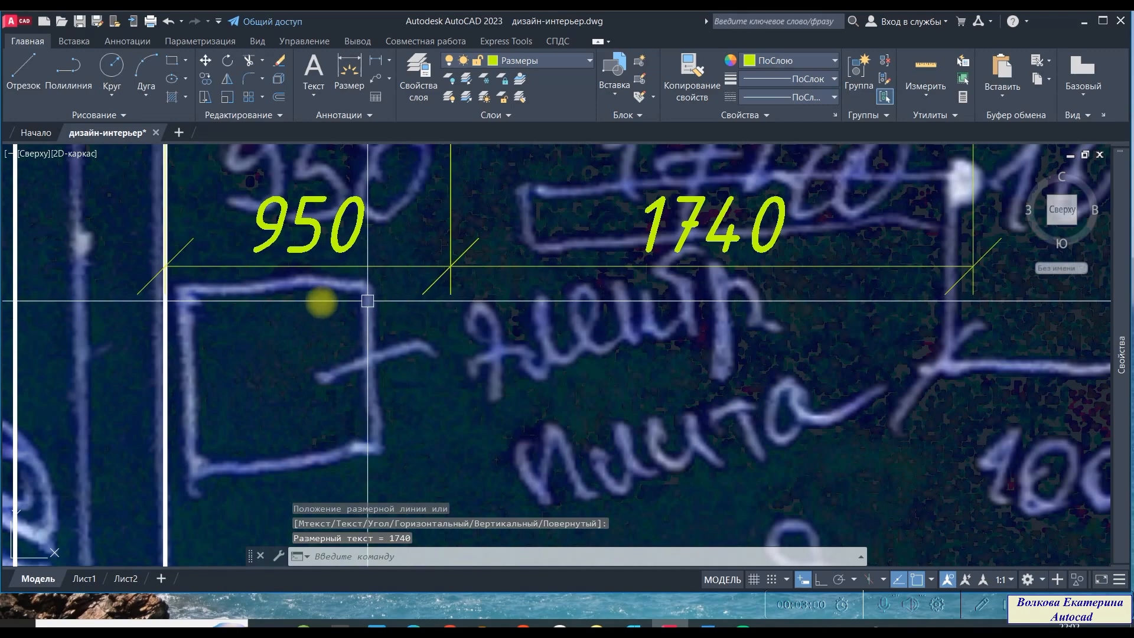
- Add a linear dimension from the right edge of window OK-1 to the partition wall, in line with the previous dimensions
scroll(325, 298, "down", 3)
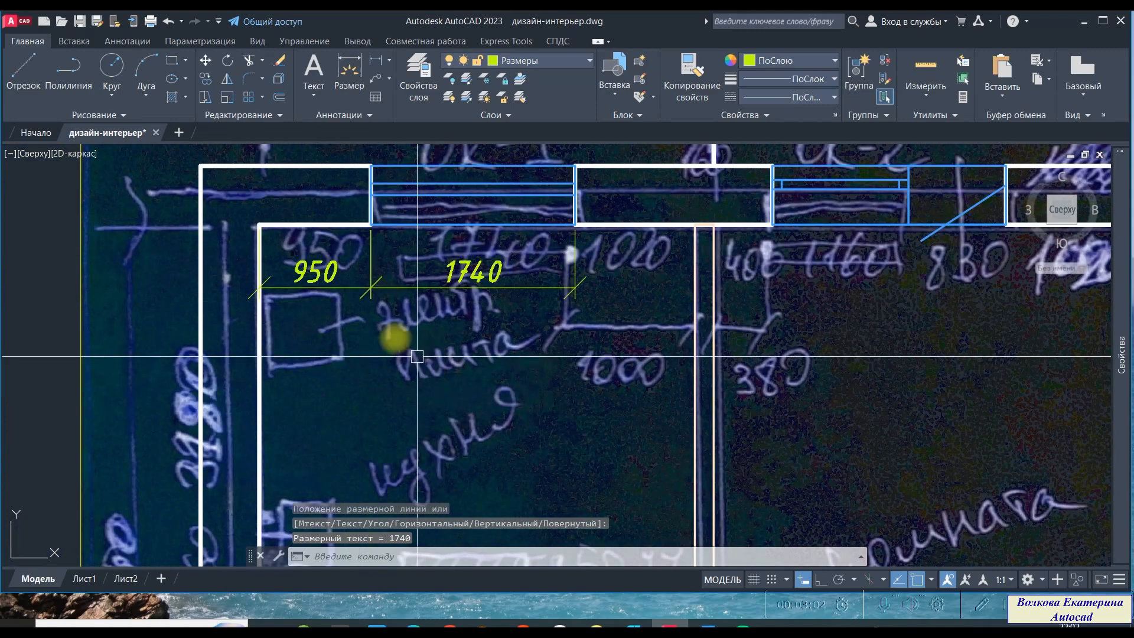
scroll(370, 298, "up", 8)
scroll(371, 254, "up", 5)
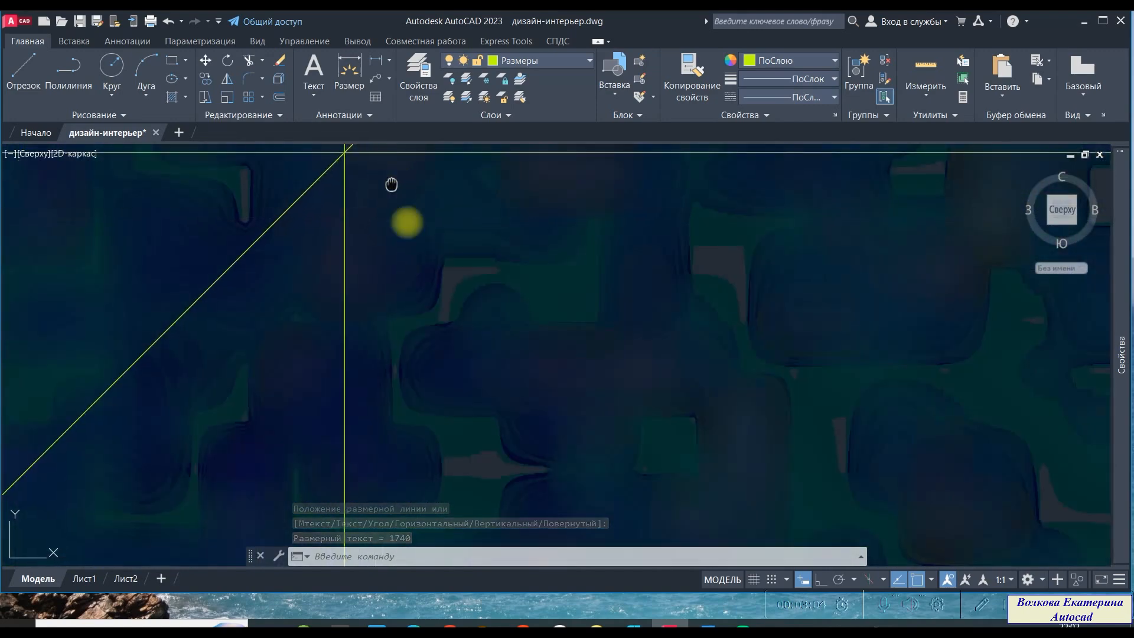
scroll(379, 269, "down", 10)
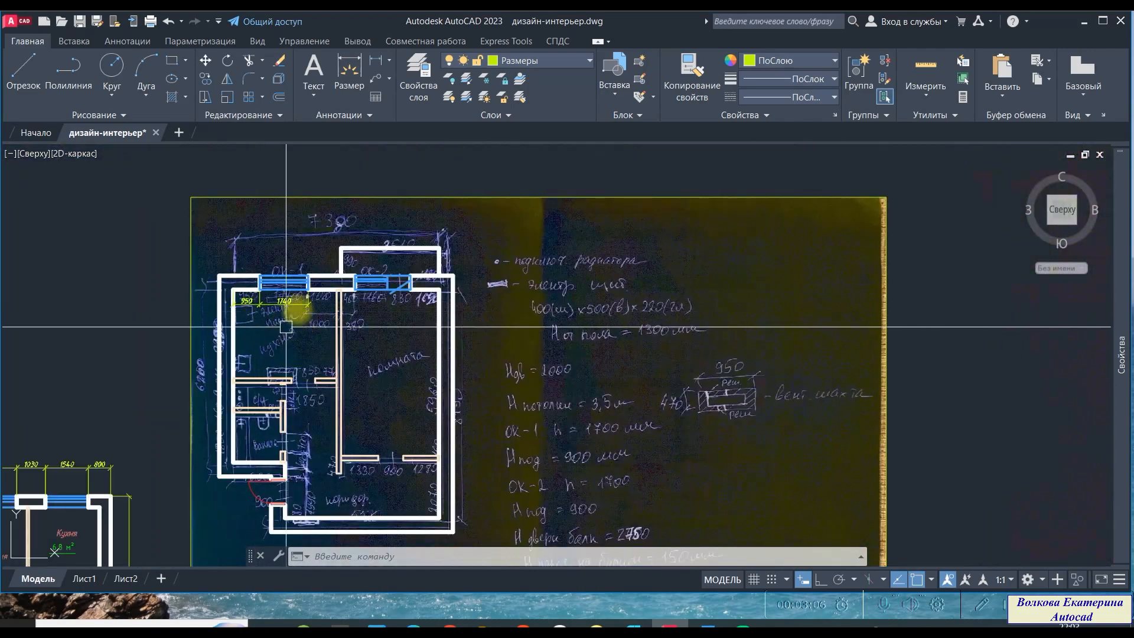
scroll(289, 260, "up", 10)
key("space")
left_click(273, 236)
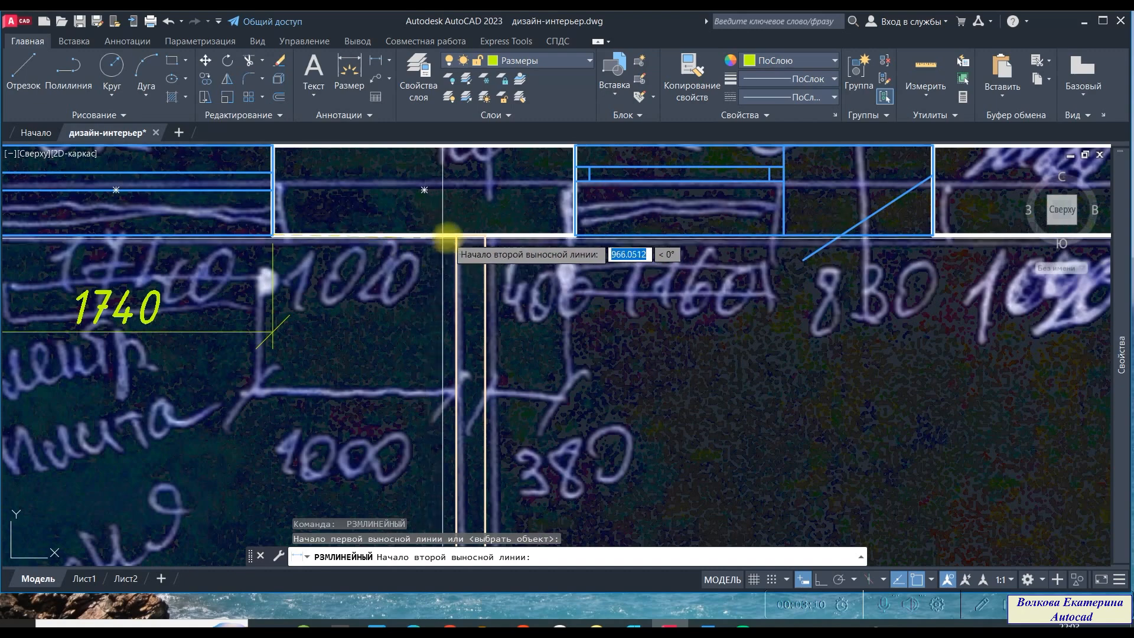
left_click(456, 236)
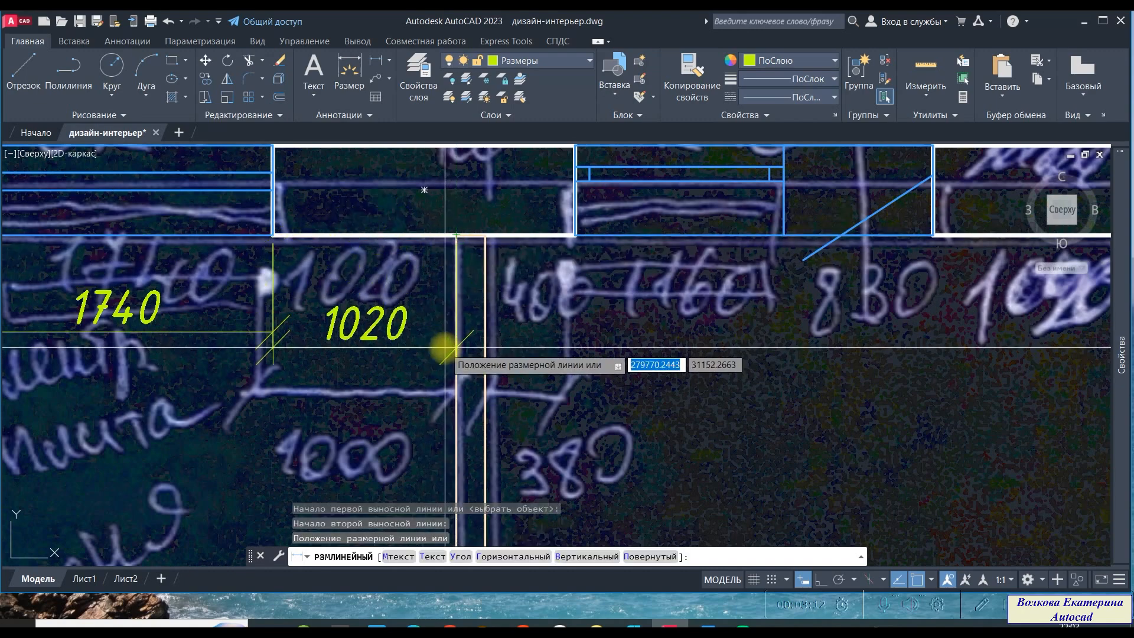
scroll(319, 361, "up", 5)
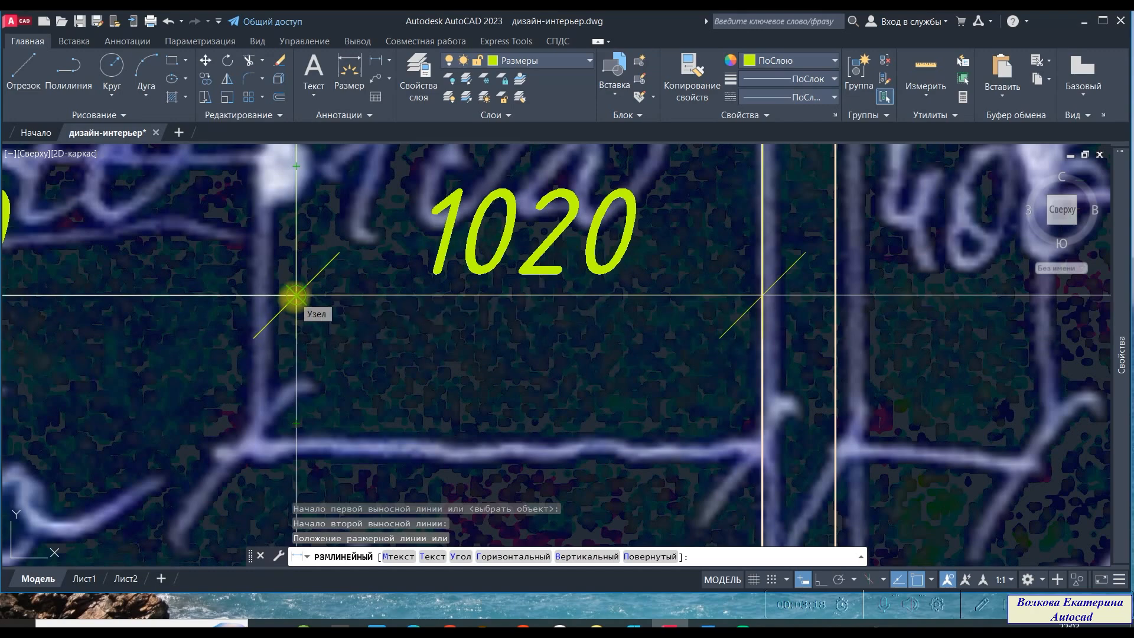
left_click(296, 295)
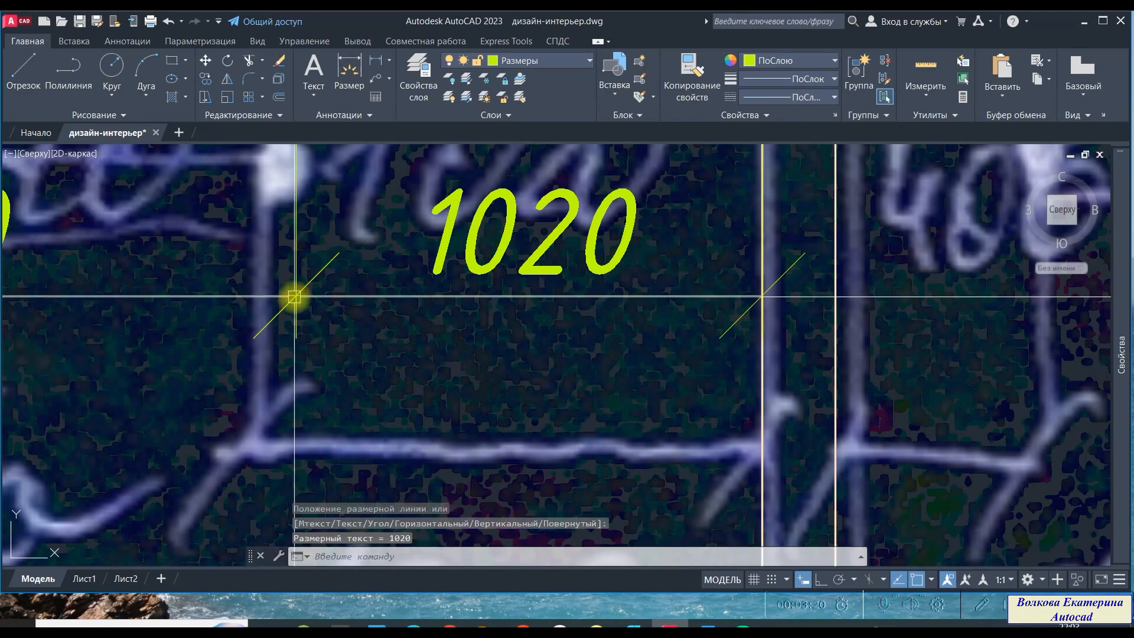
- Dimension the partition wall's thickness, continuing the same dimension line
scroll(356, 352, "down", 3)
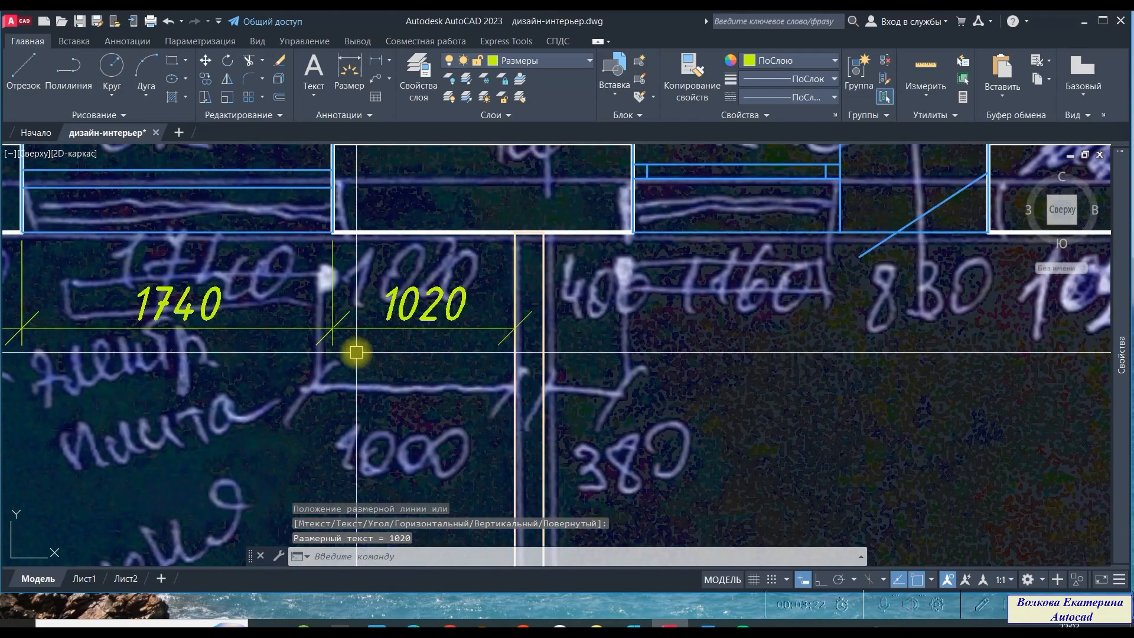
scroll(380, 354, "down", 4)
middle_click_drag(438, 375, 397, 341)
scroll(407, 365, "up", 6)
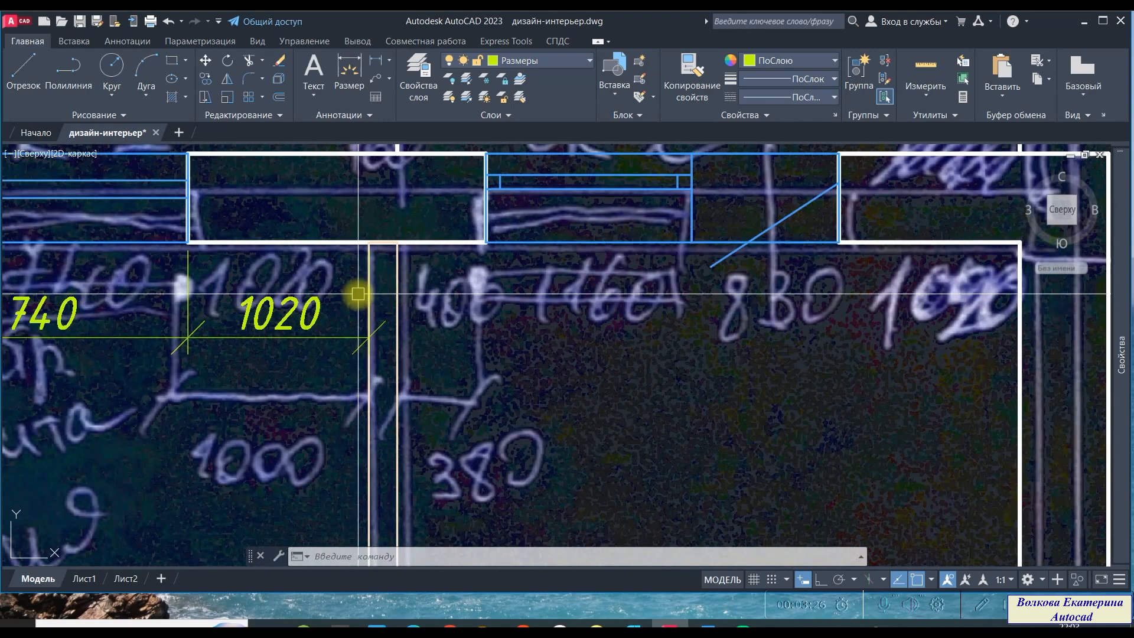
key("space")
left_click(372, 210)
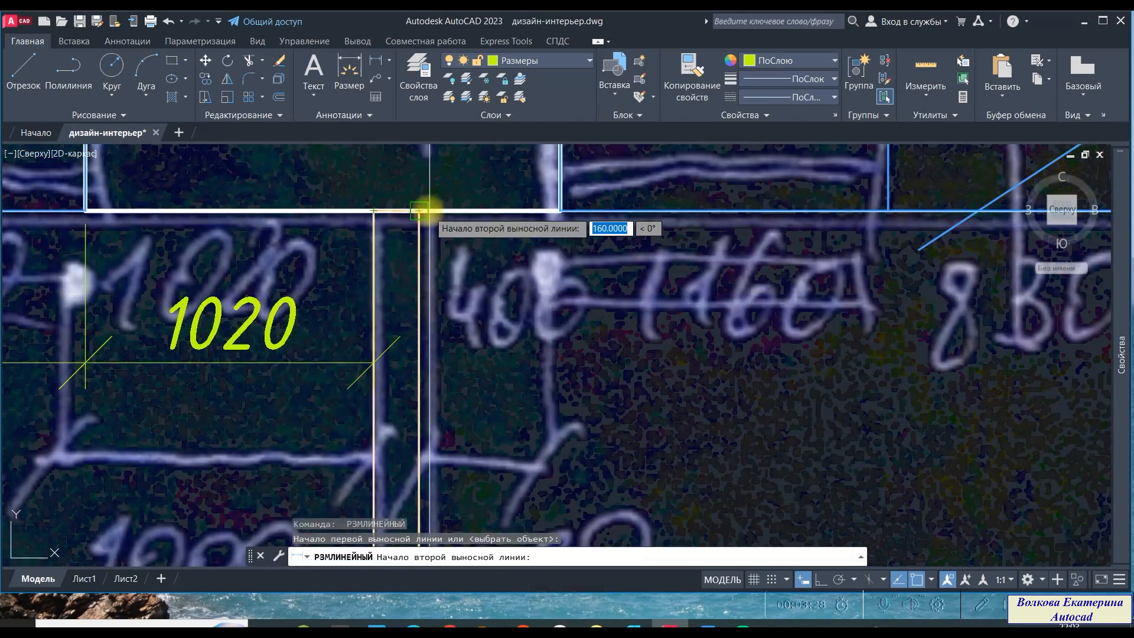
left_click(419, 210)
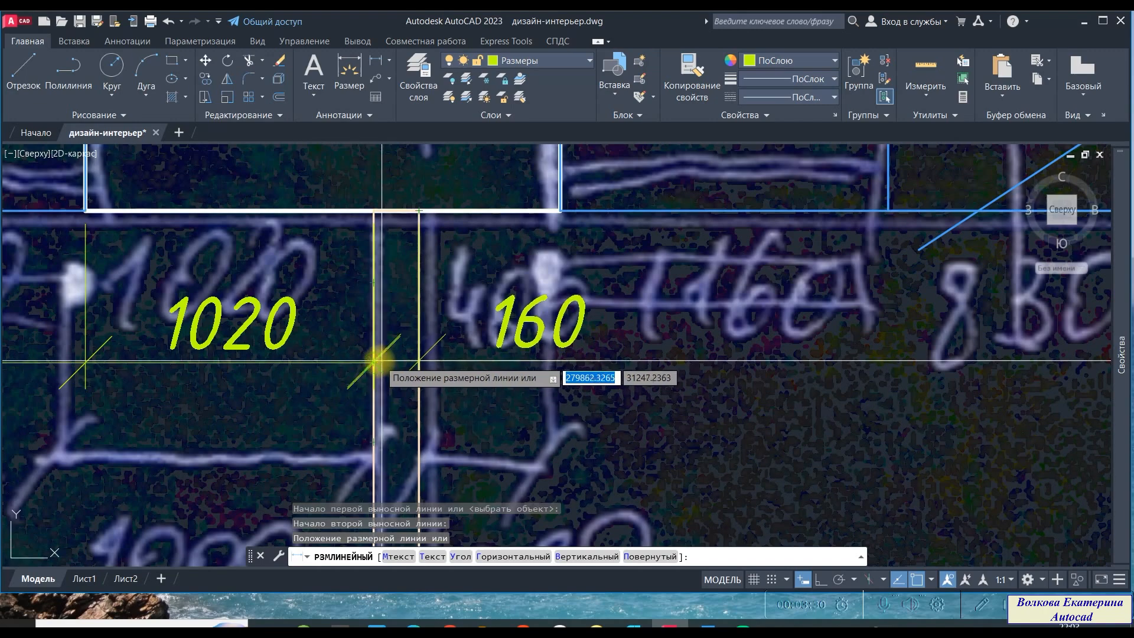
left_click(375, 361)
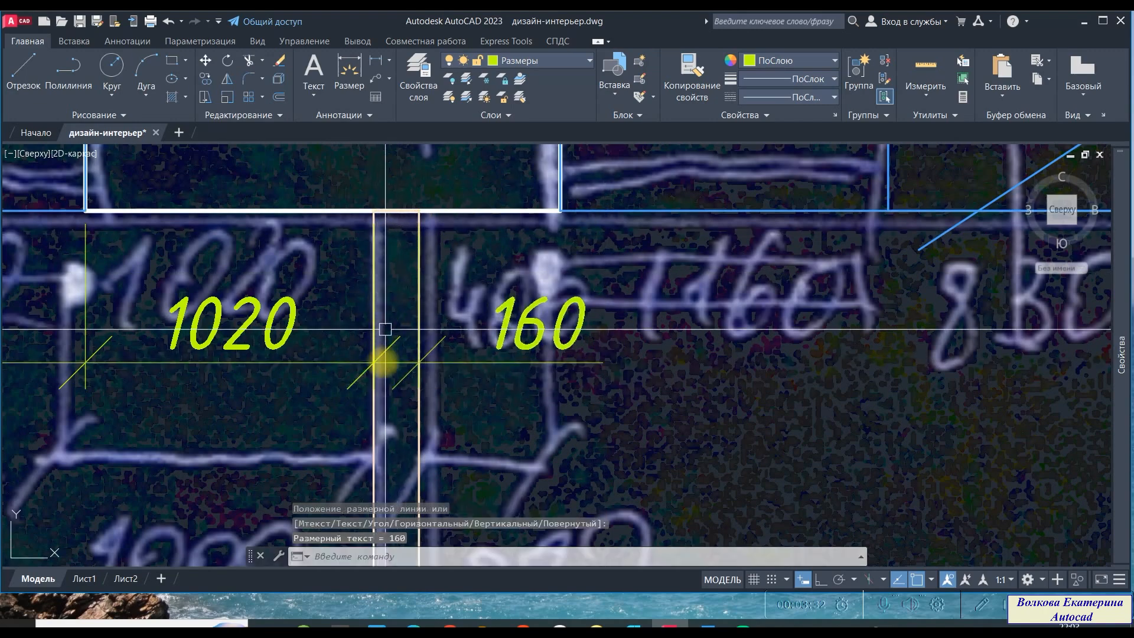
- Try to move the 160 dimension's text off its dimension line
scroll(418, 255, "down", 5)
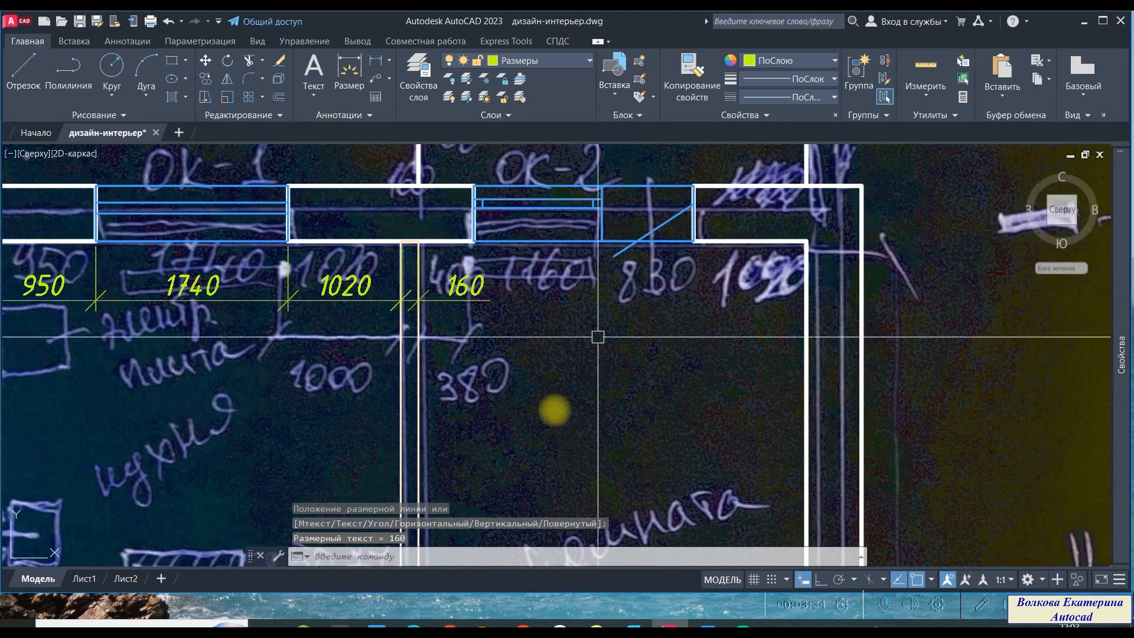
scroll(405, 318, "up", 5)
scroll(402, 304, "up", 8)
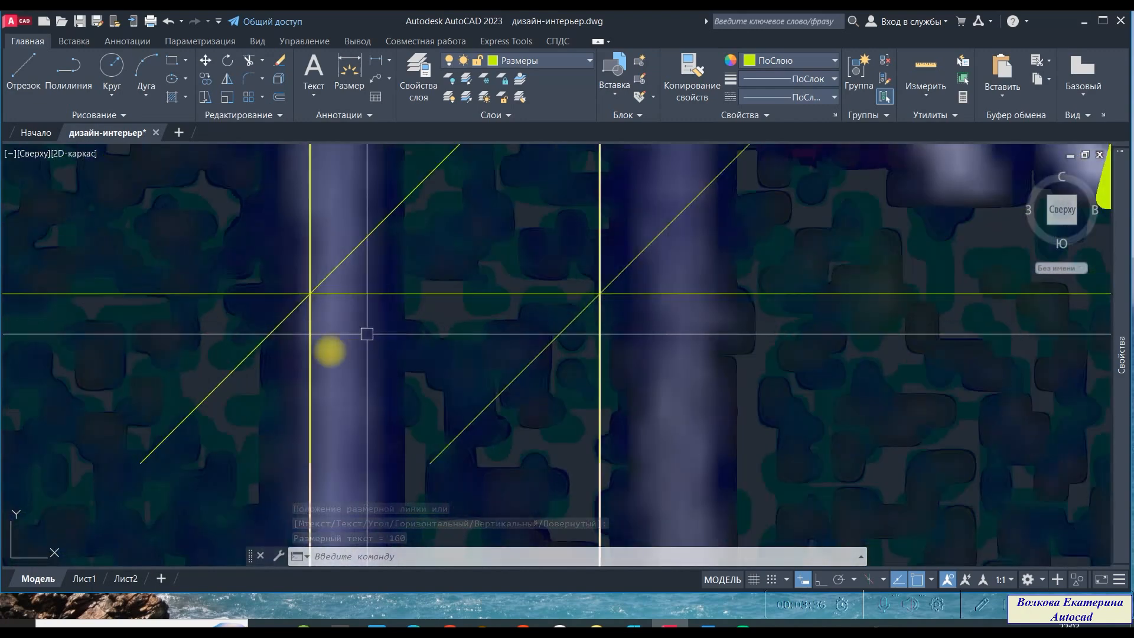
scroll(304, 314, "down", 4)
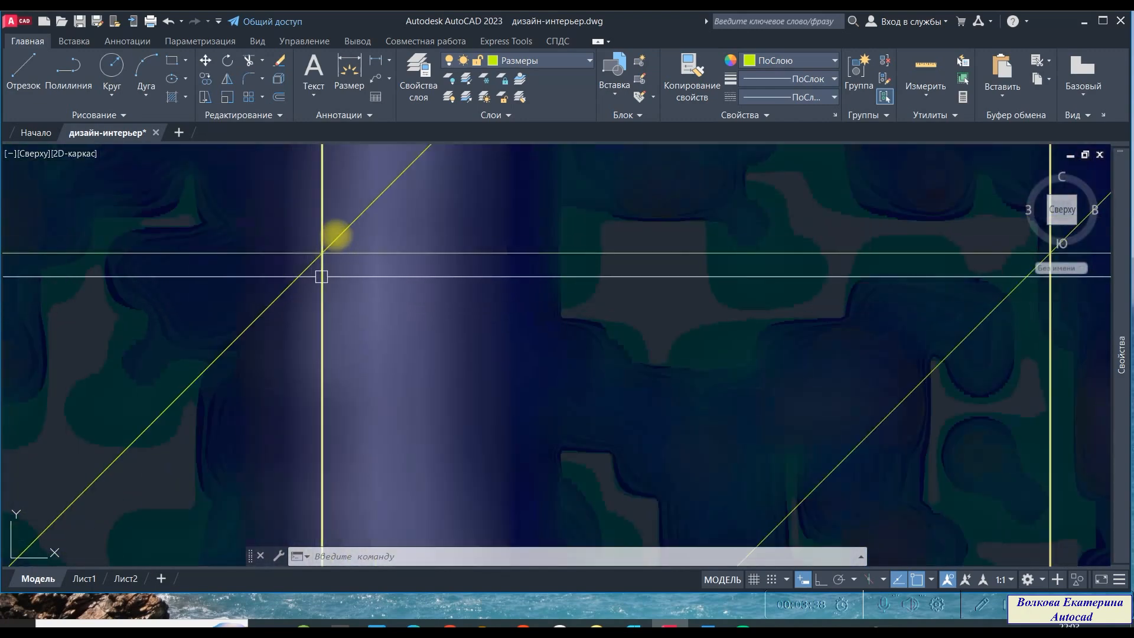
scroll(336, 234, "up", 4)
scroll(287, 349, "up", 2)
scroll(274, 294, "up", 5)
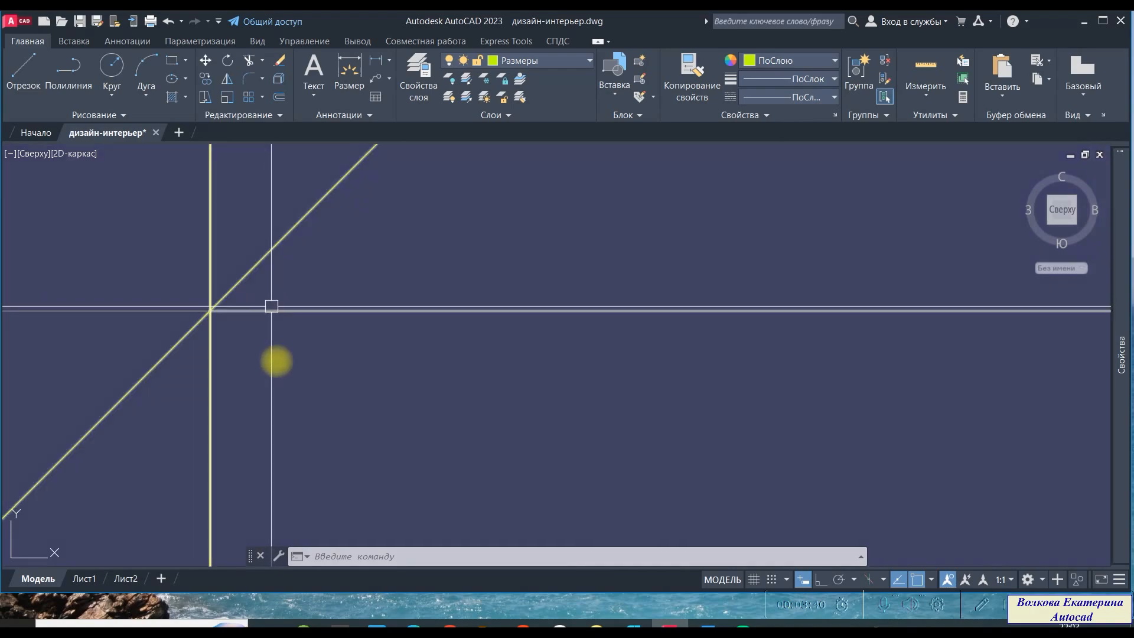
scroll(277, 364, "down", 6)
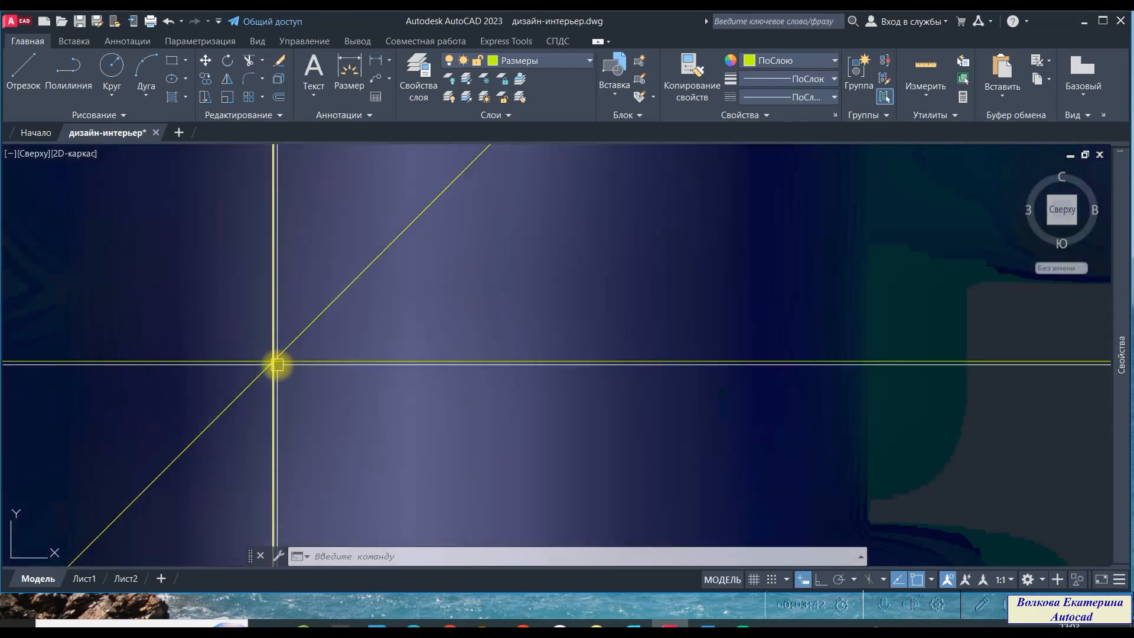
scroll(435, 376, "down", 2)
scroll(468, 390, "up", 4)
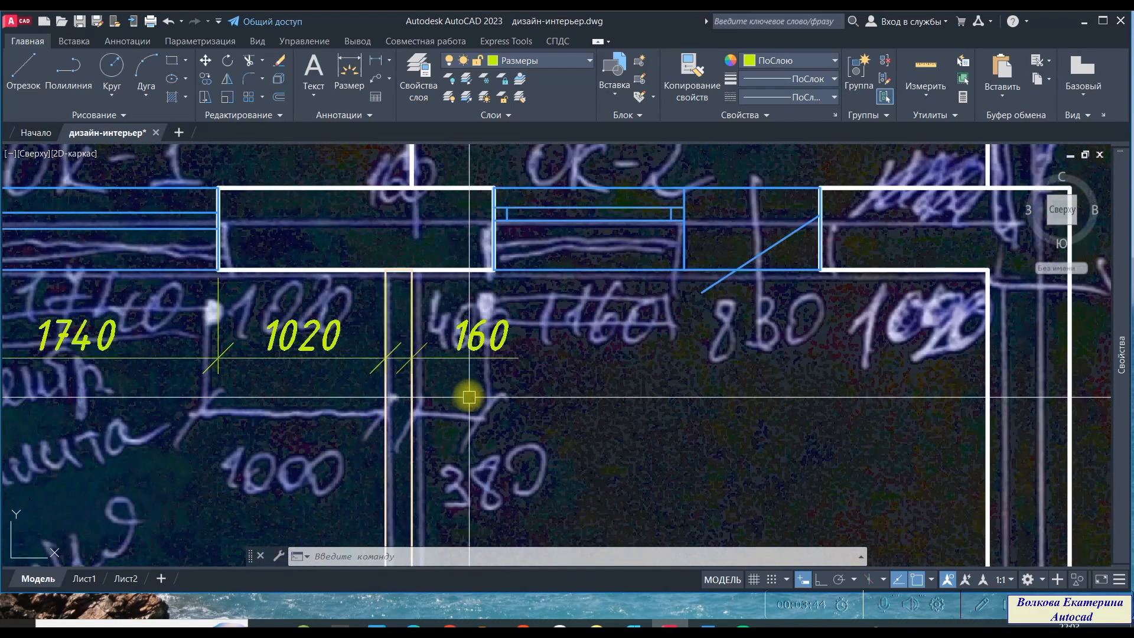
middle_click_drag(468, 398, 425, 316)
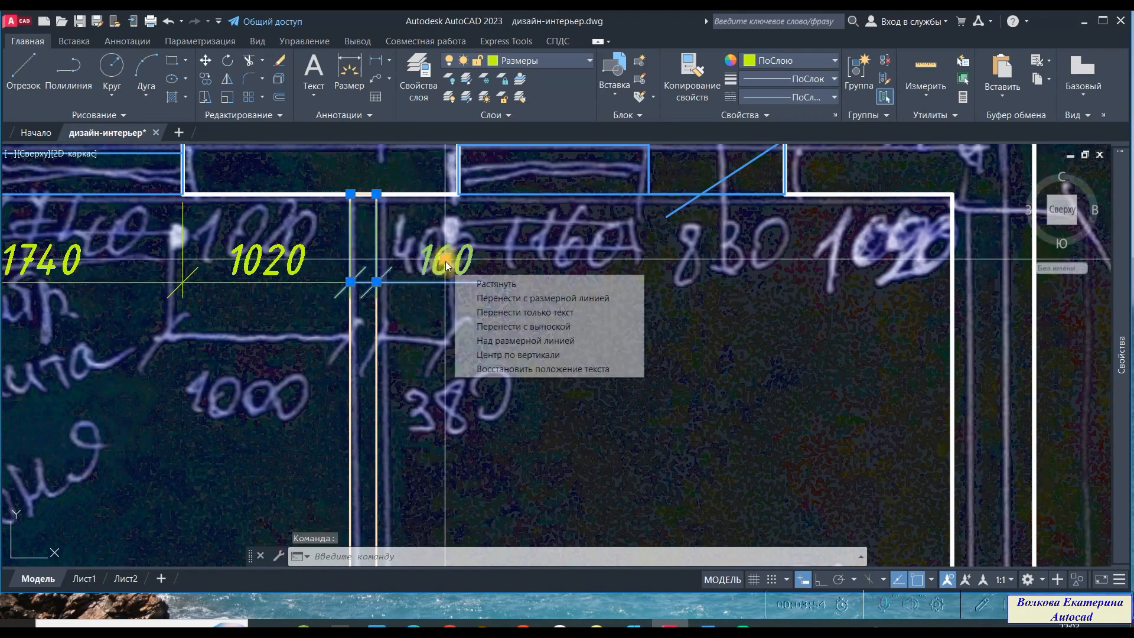
left_click(444, 266)
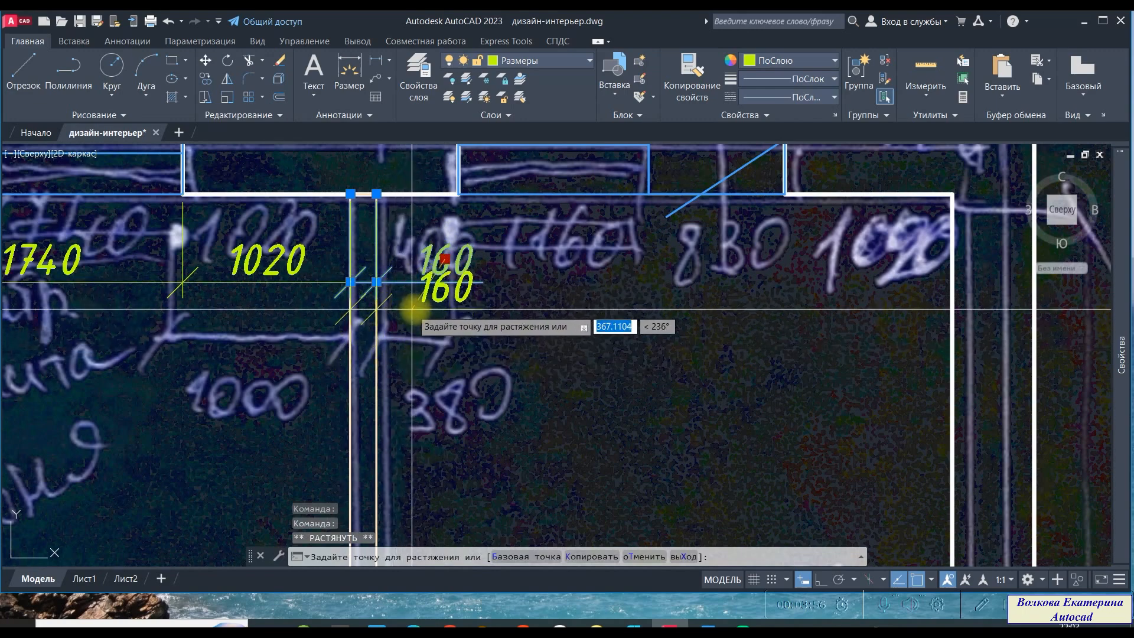
key("Escape")
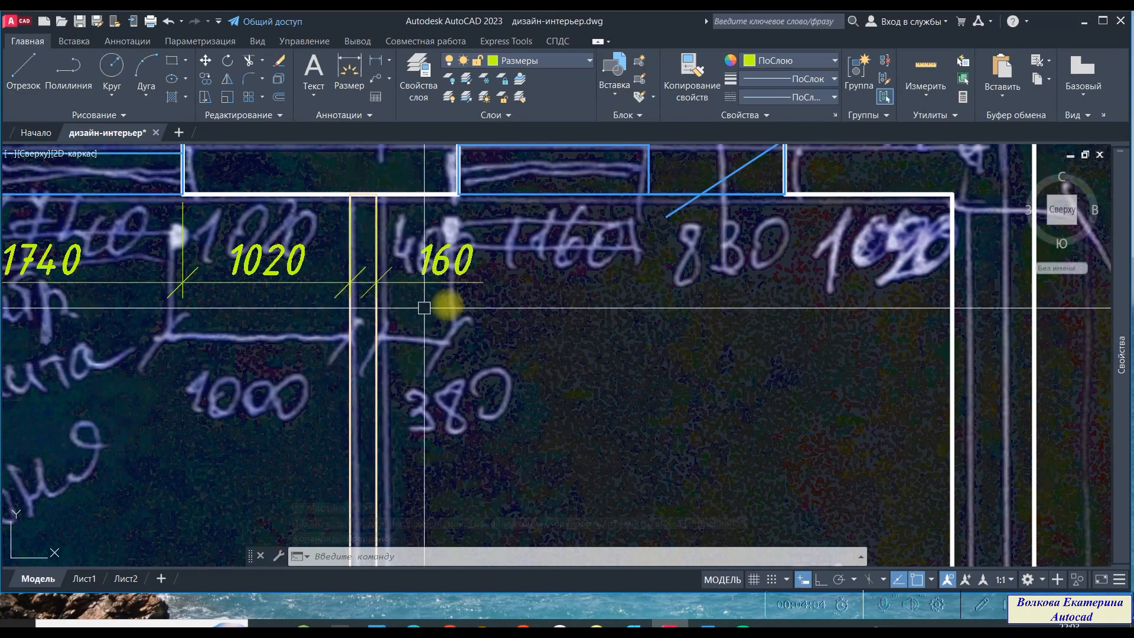
scroll(470, 371, "down", 1)
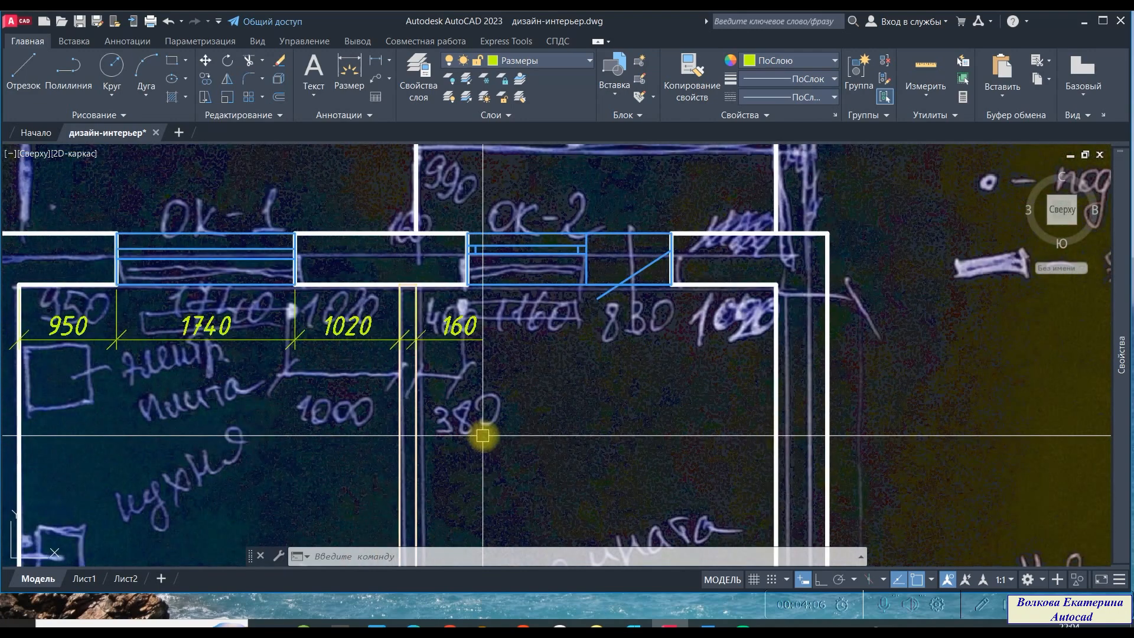
scroll(451, 384, "up", 1)
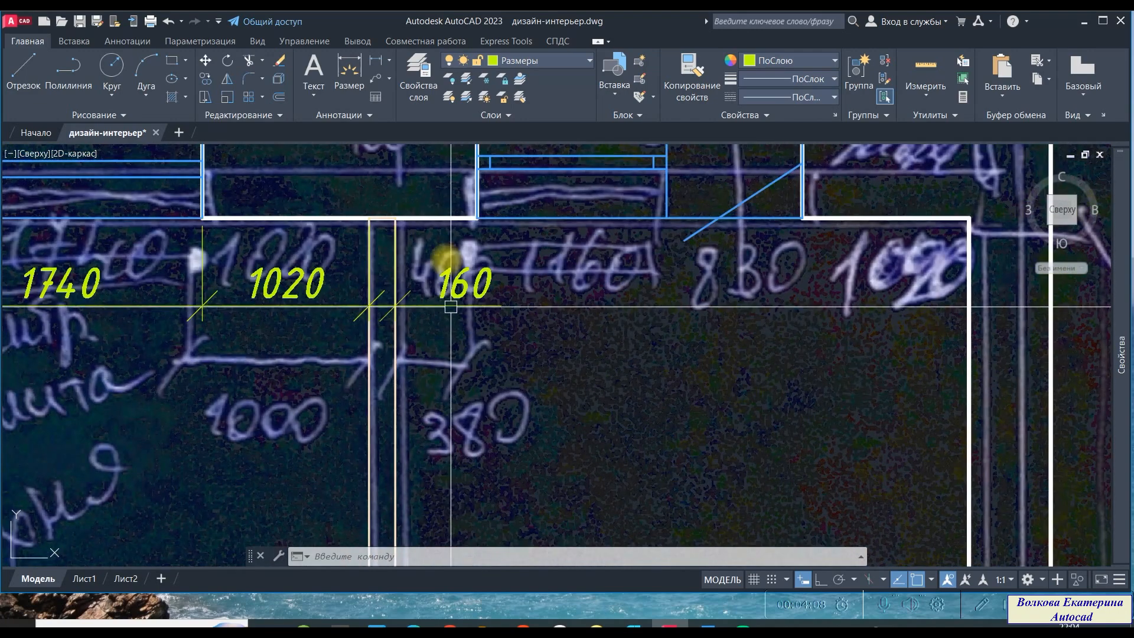
left_click(363, 118)
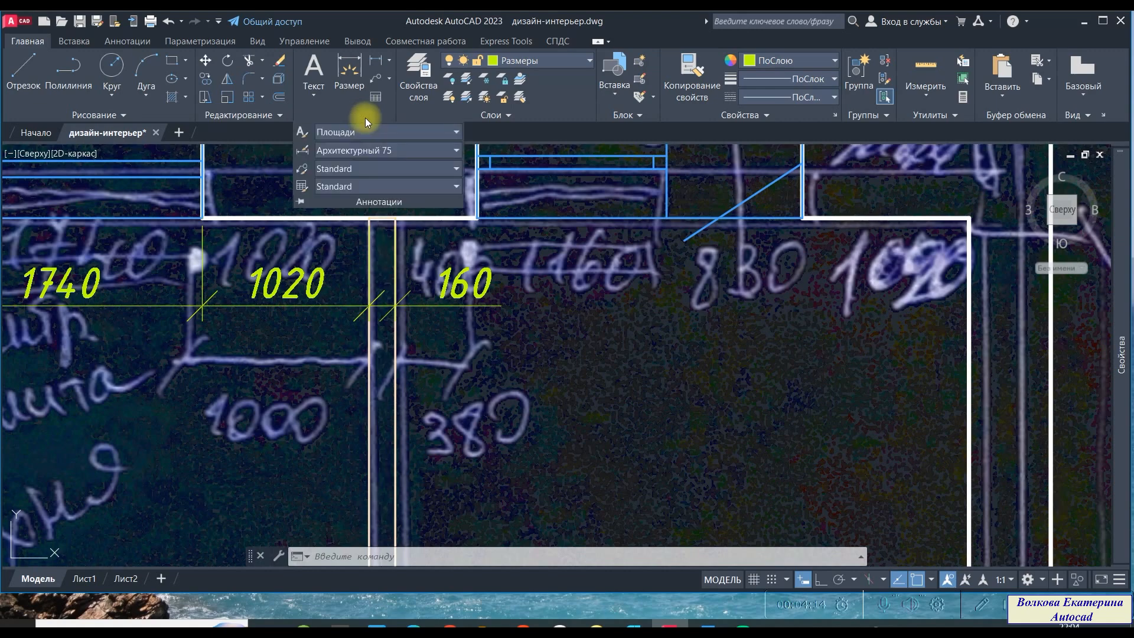
key("Escape")
key("Escape")
key("Escape")
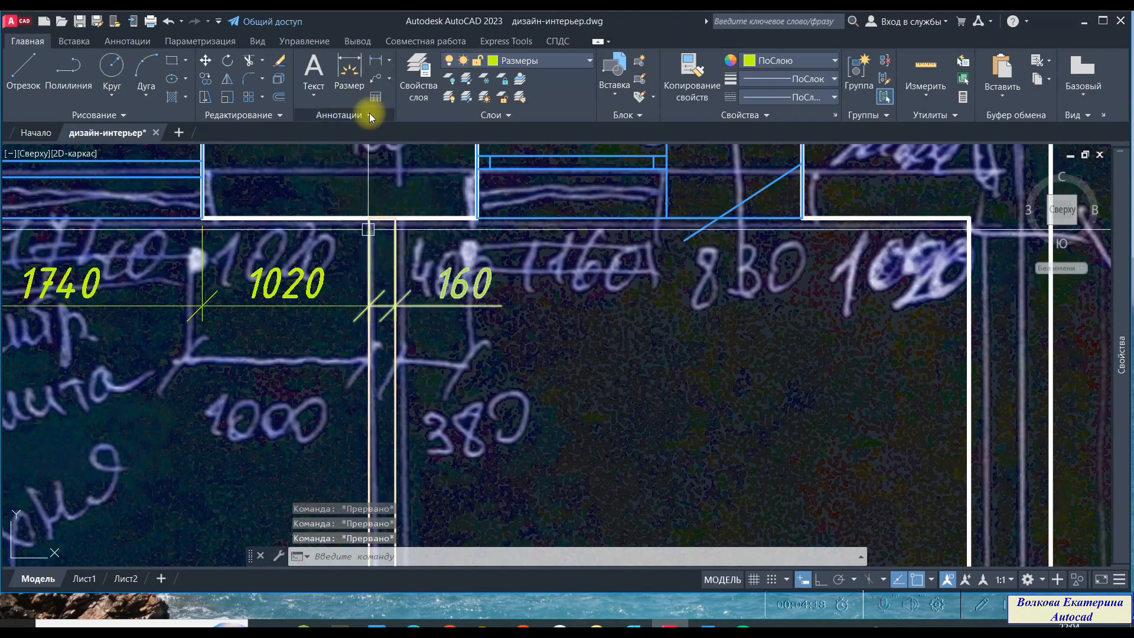
- Edit the Архитектурный 75 dimension style so moved text is placed with a leader
left_click(372, 115)
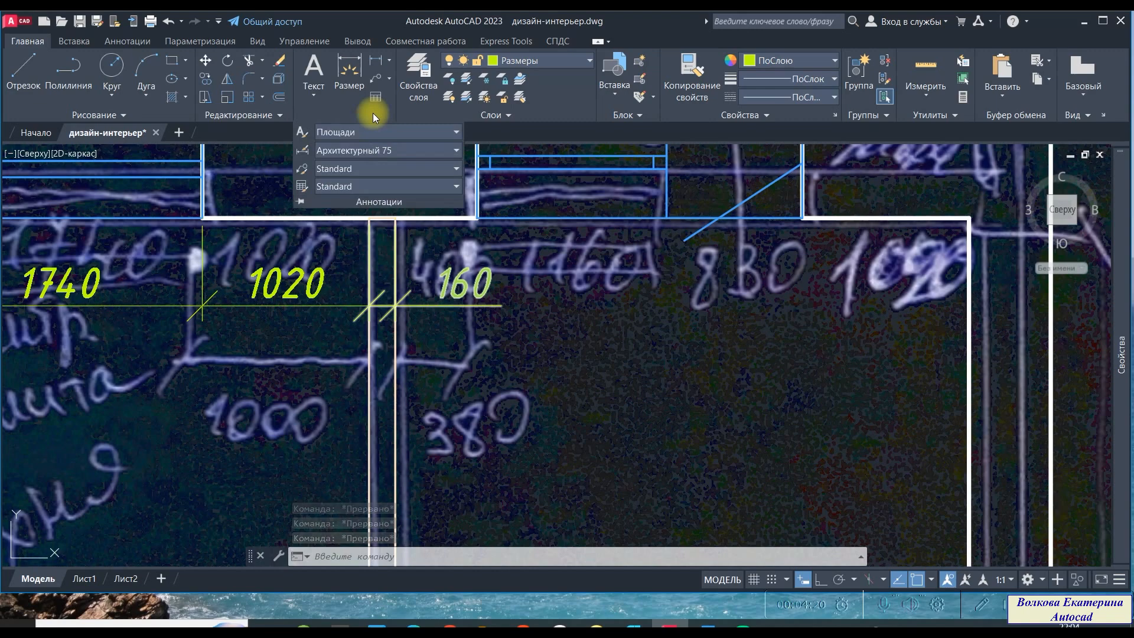
left_click(302, 151)
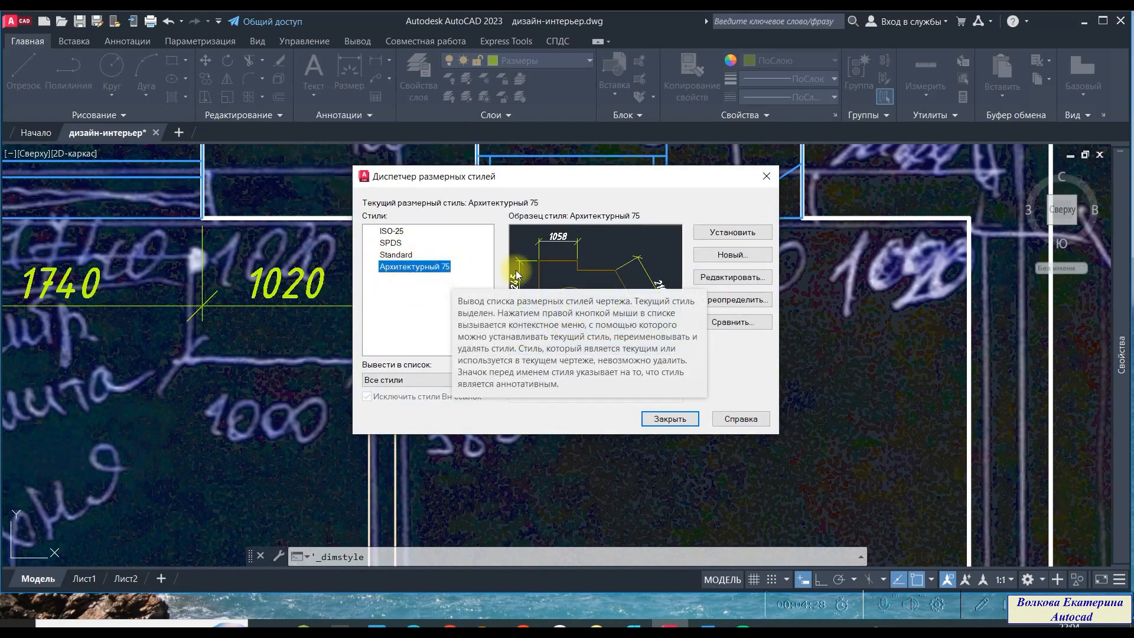
left_click(731, 284)
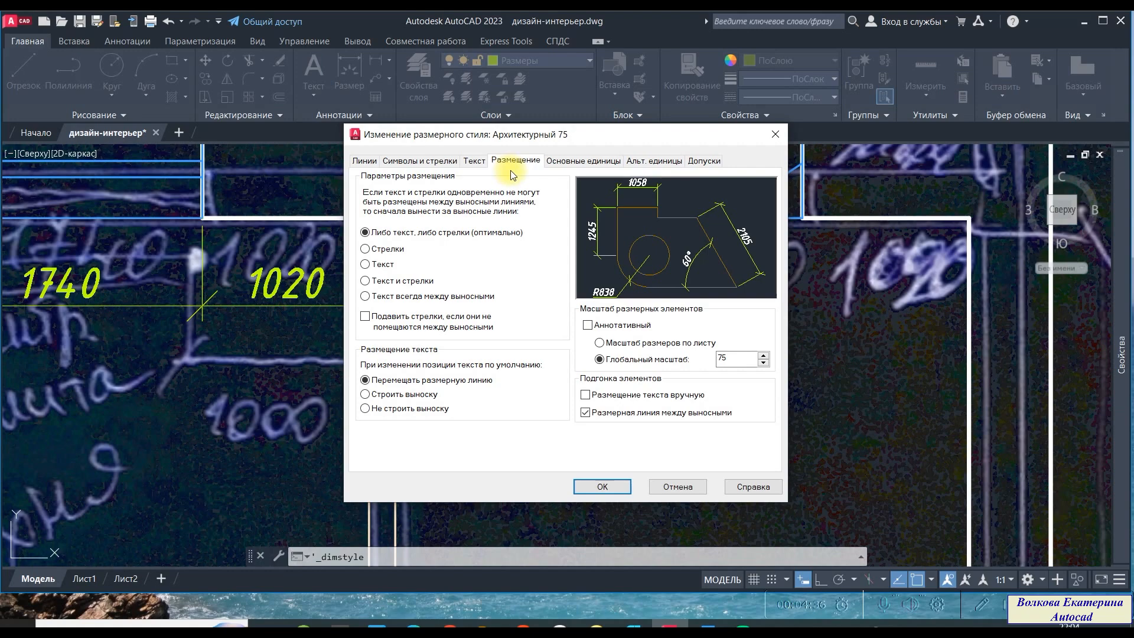
left_click(411, 400)
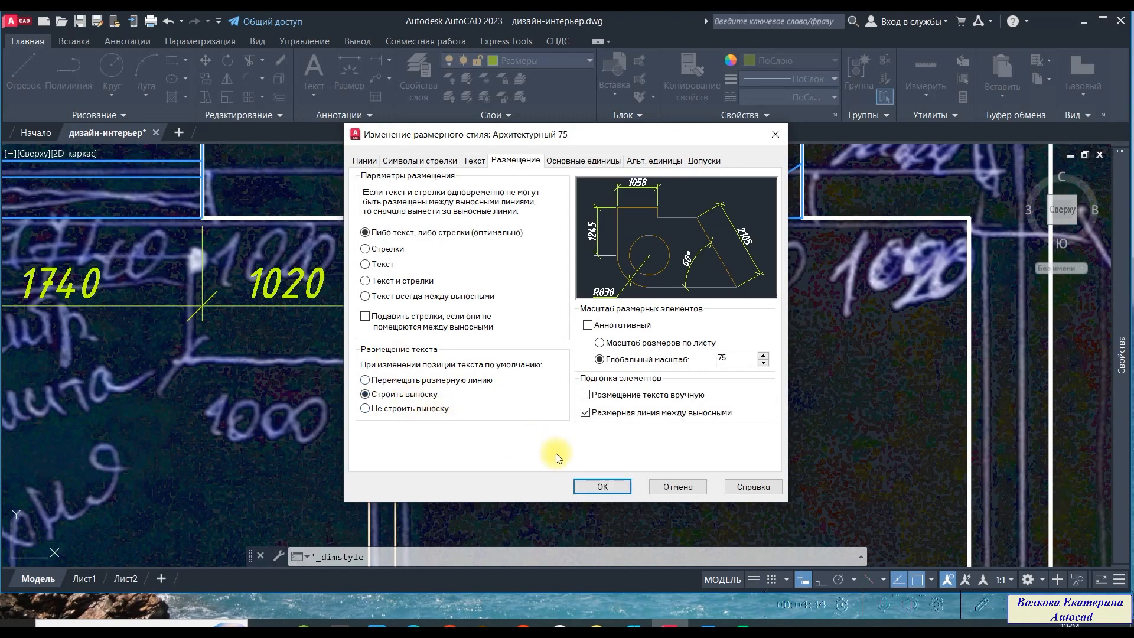
left_click(614, 492)
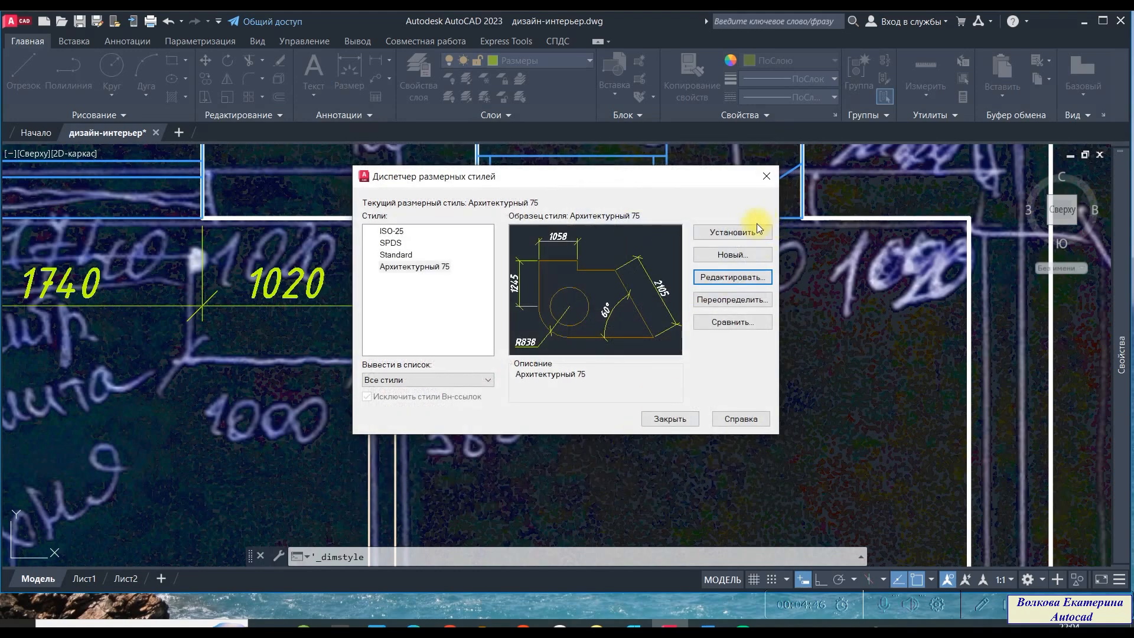
left_click(673, 423)
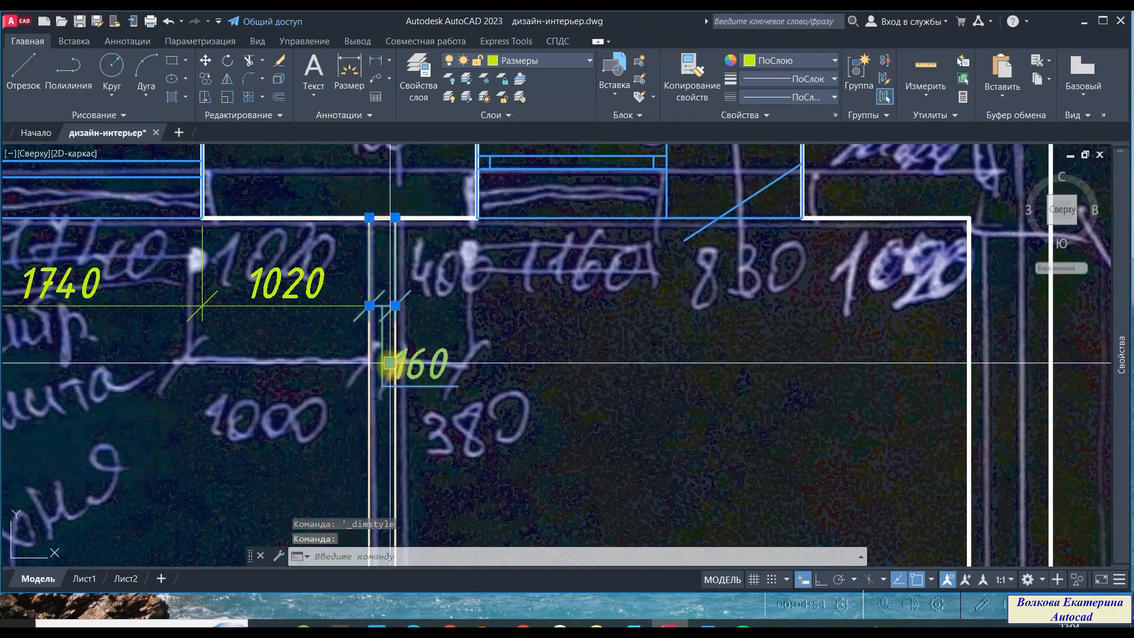
- Move the 160 dimension text to the left of the partition, attached by a leader
mouse_move(390, 365)
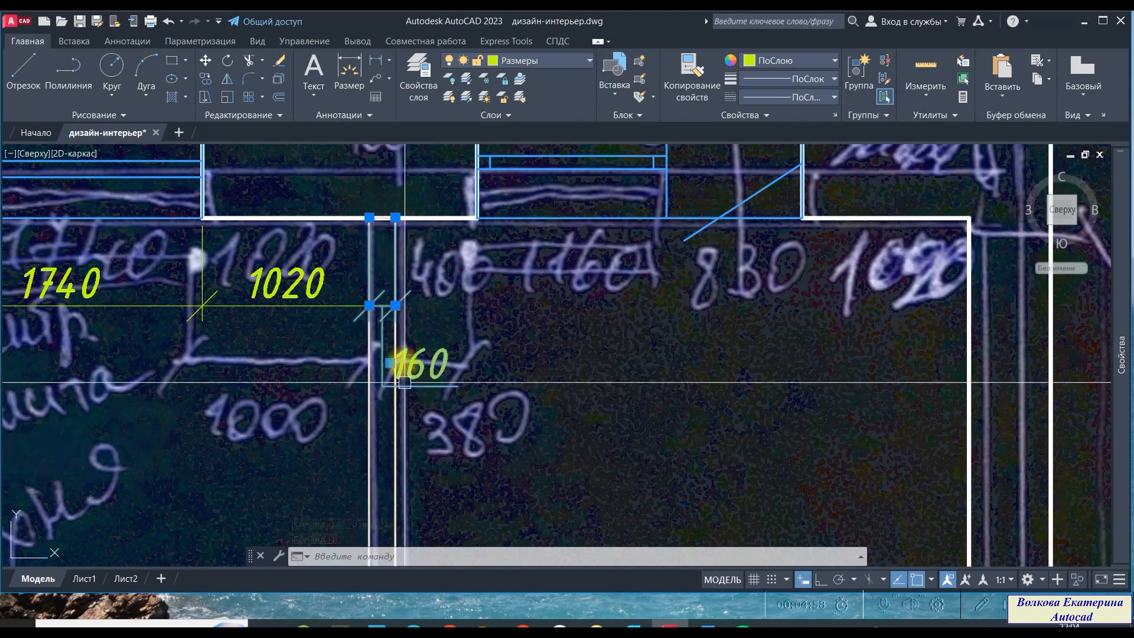
left_click(389, 363)
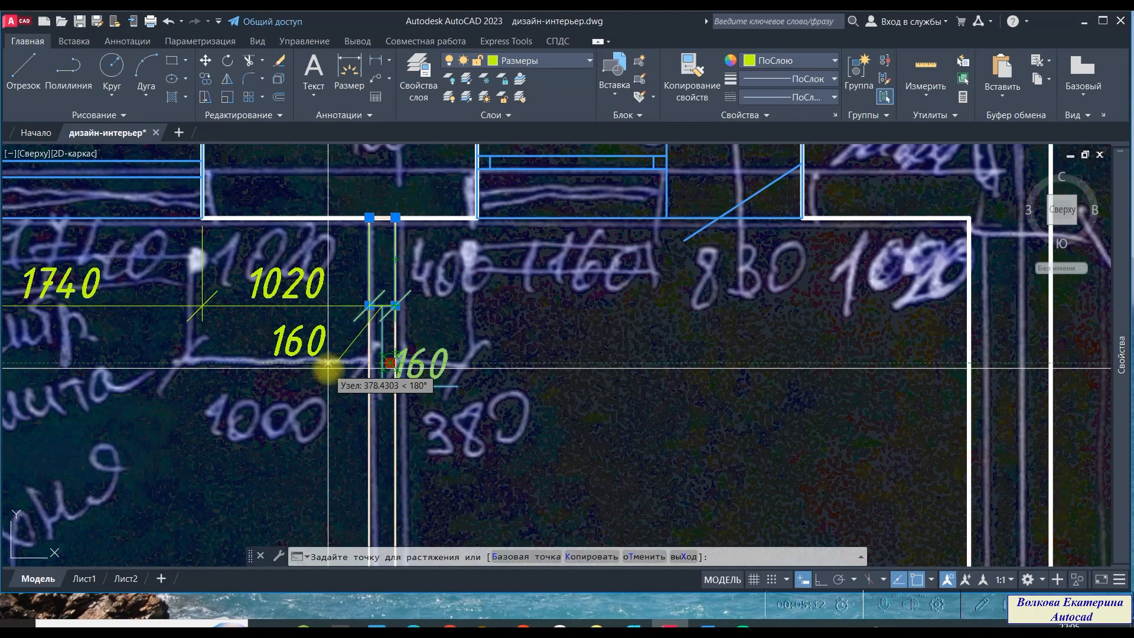
left_click(328, 363)
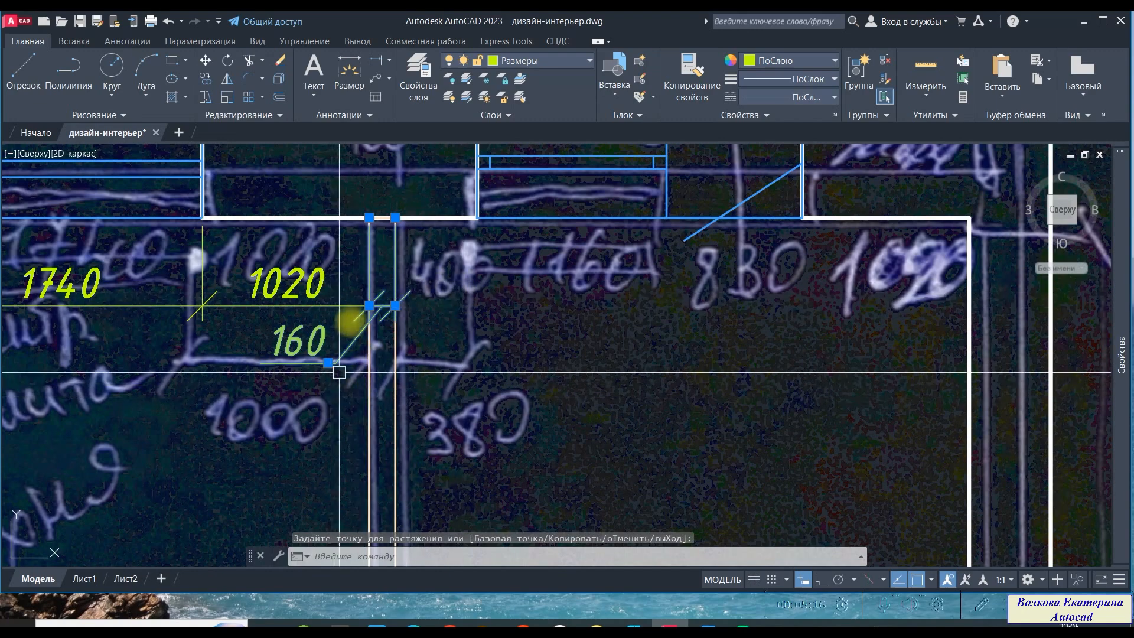
key("Escape")
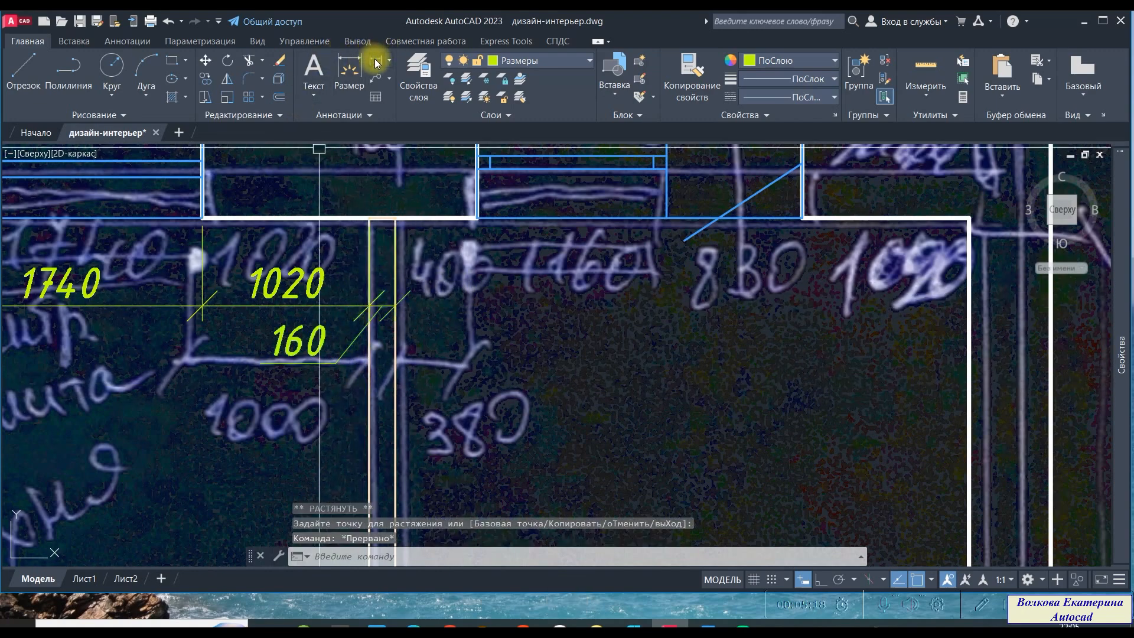
- Dimension the distance from the partition to the OK-2 window opening with a linear dimension
left_click(374, 64)
left_click(404, 222)
left_click(476, 219)
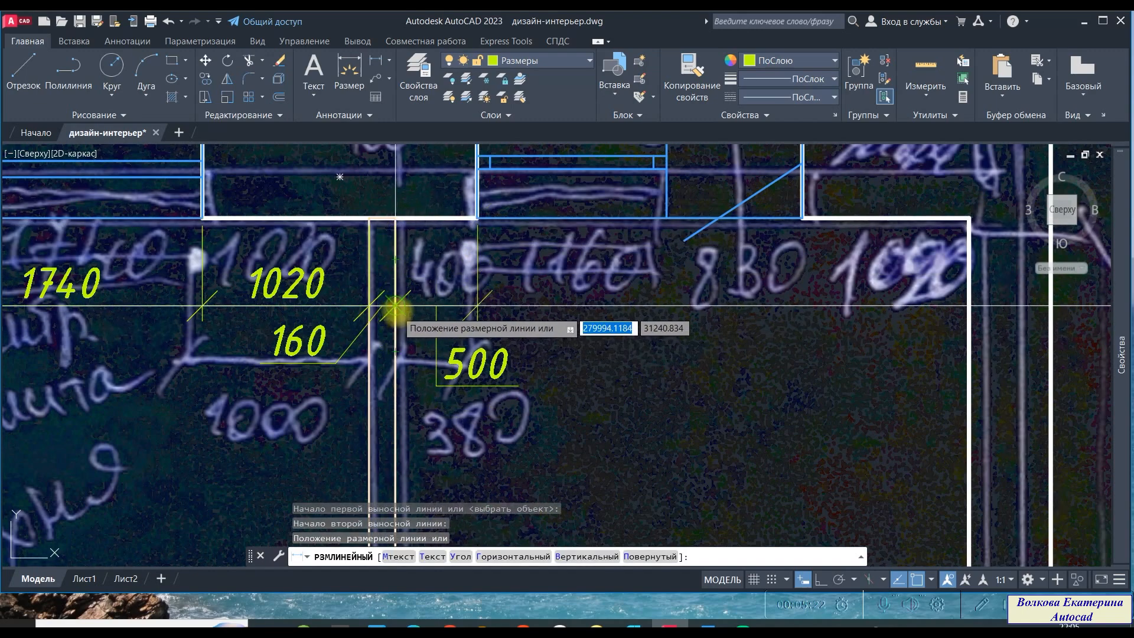
left_click(395, 306)
key("Escape")
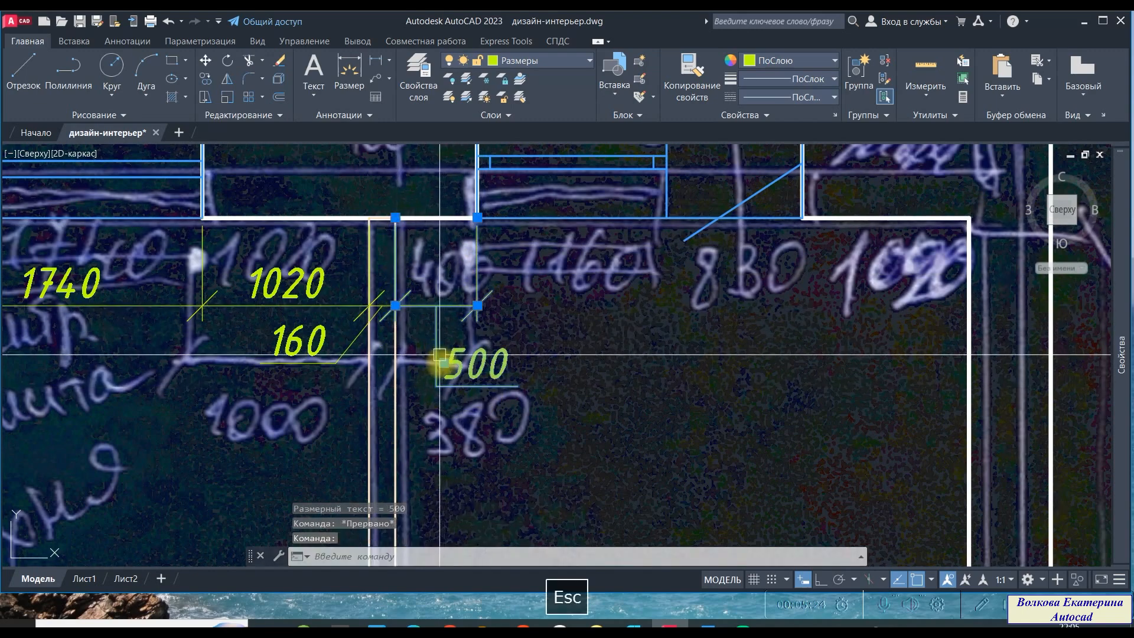
left_click(443, 363)
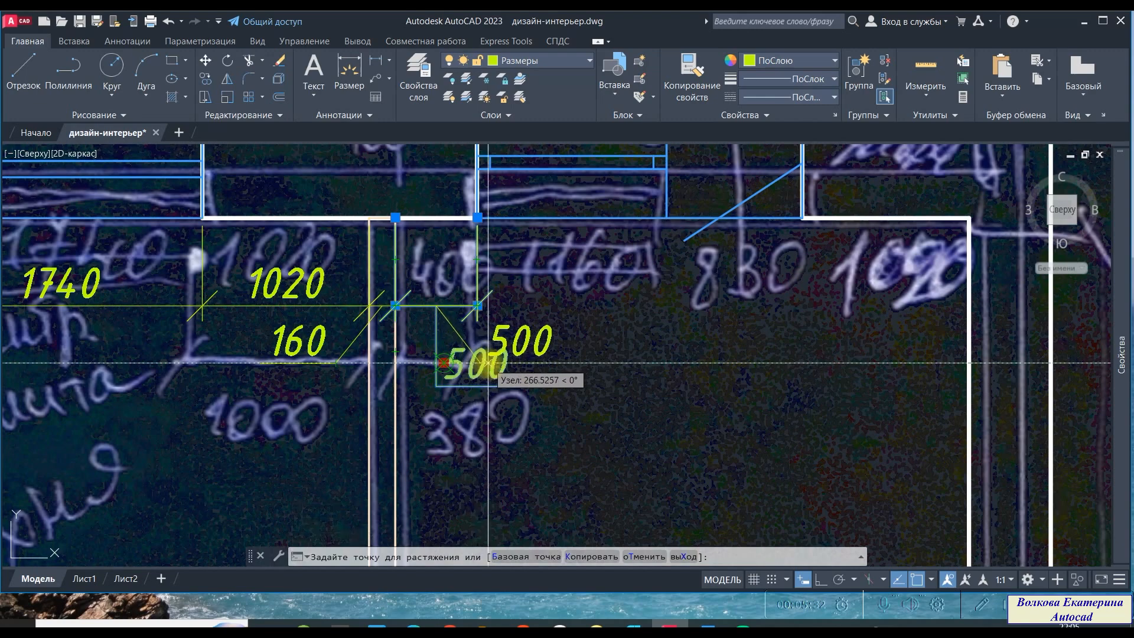
key("Escape")
- Compare the traced OK-2 window position with the sketched dimensions around the partition
scroll(380, 373, "down", 5)
middle_click_drag(417, 399, 366, 328)
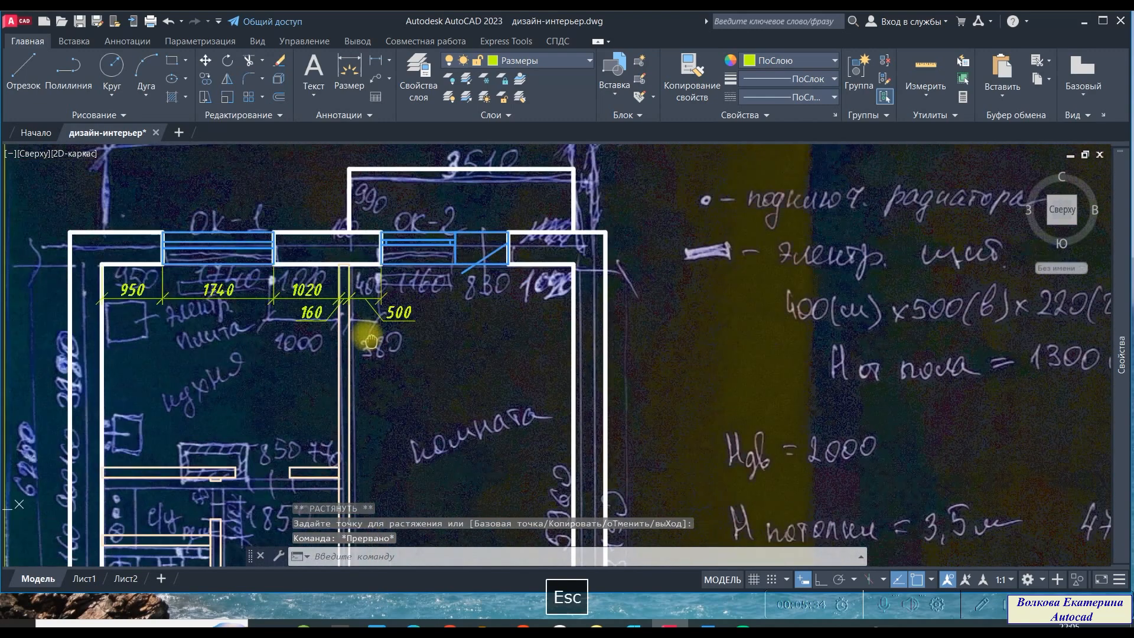
scroll(367, 248, "up", 3)
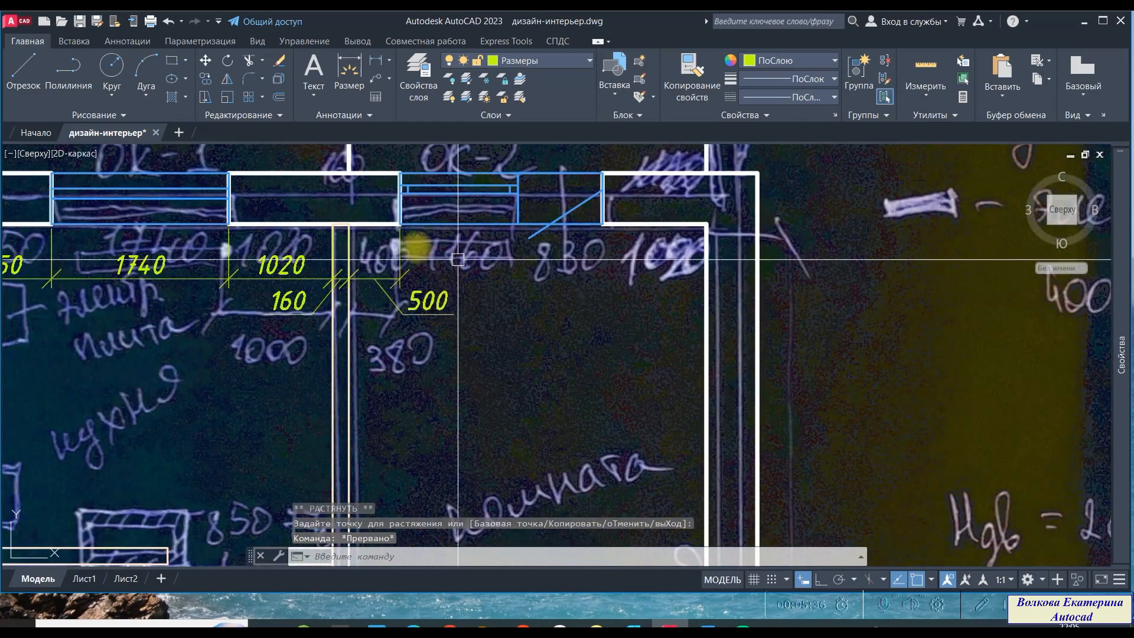
scroll(443, 254, "up", 3)
scroll(372, 348, "down", 4)
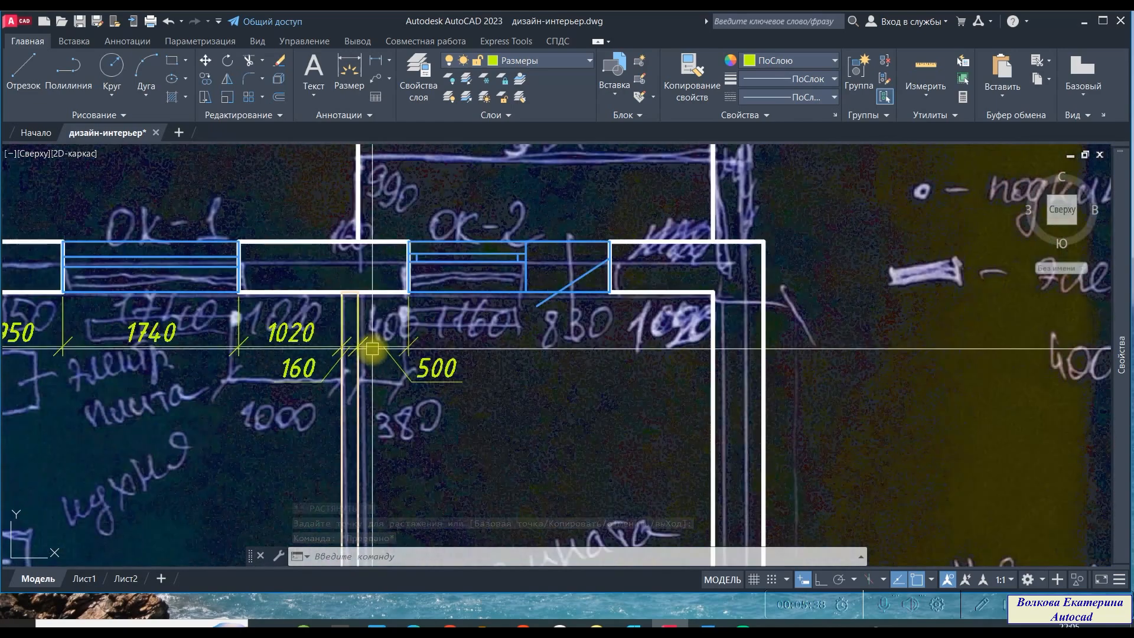
mouse_move(478, 363)
middle_mouse_down()
mouse_move(436, 490)
mouse_move(506, 425)
mouse_move(639, 418)
middle_mouse_up()
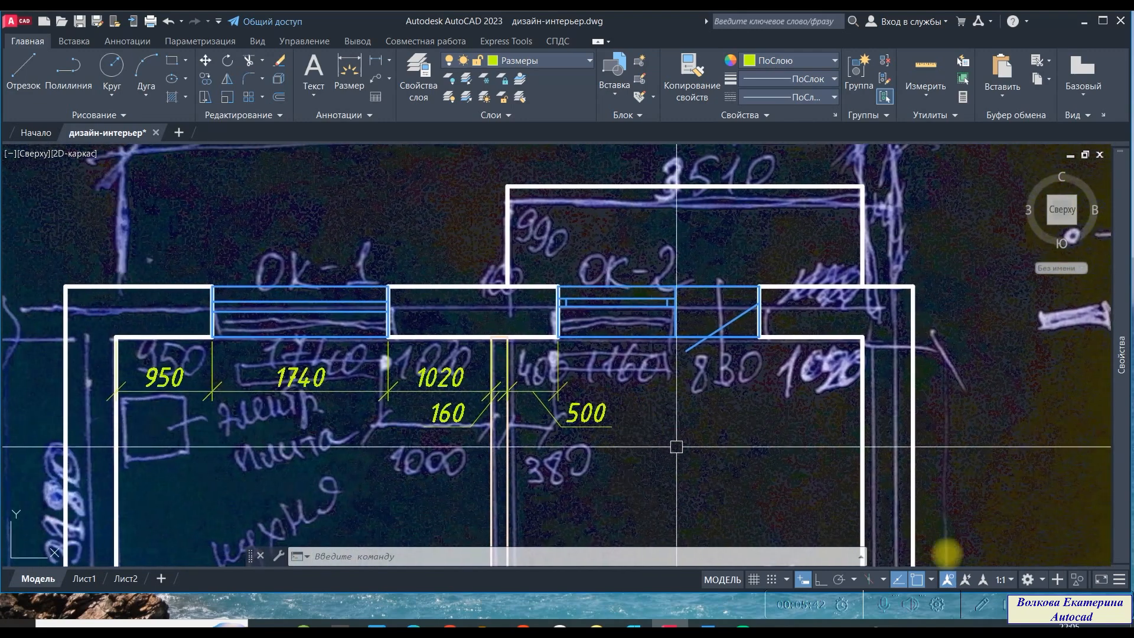
scroll(875, 353, "up", 2)
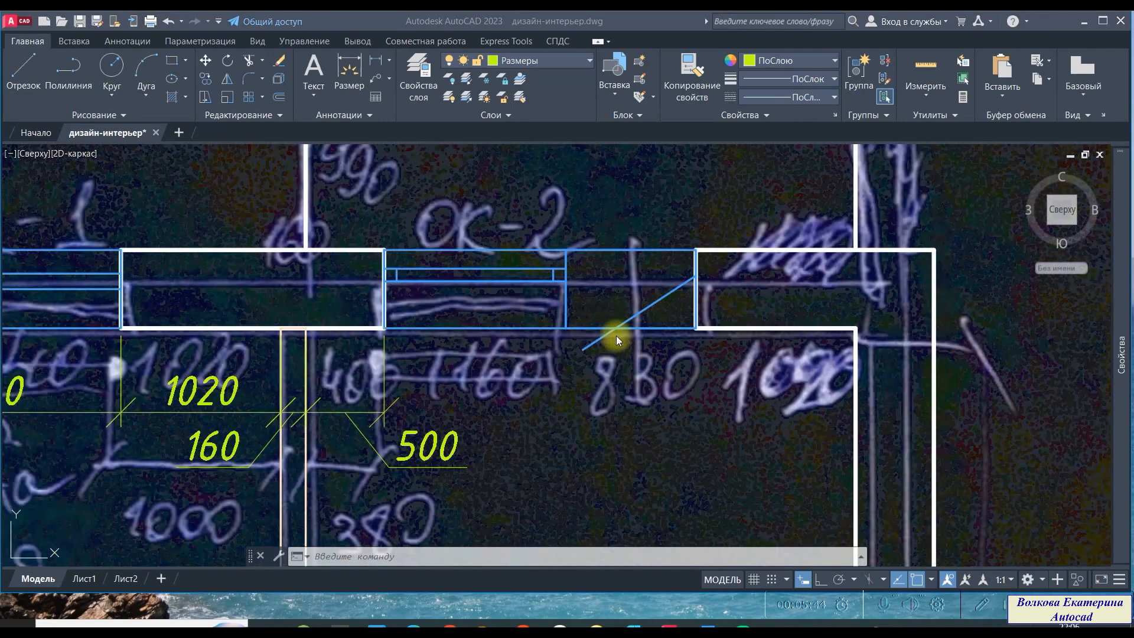
mouse_move(519, 417)
middle_mouse_down()
mouse_move(573, 408)
mouse_move(549, 387)
mouse_move(615, 332)
mouse_move(561, 342)
middle_mouse_up()
scroll(614, 332, "down", 4)
scroll(561, 342, "up", 2)
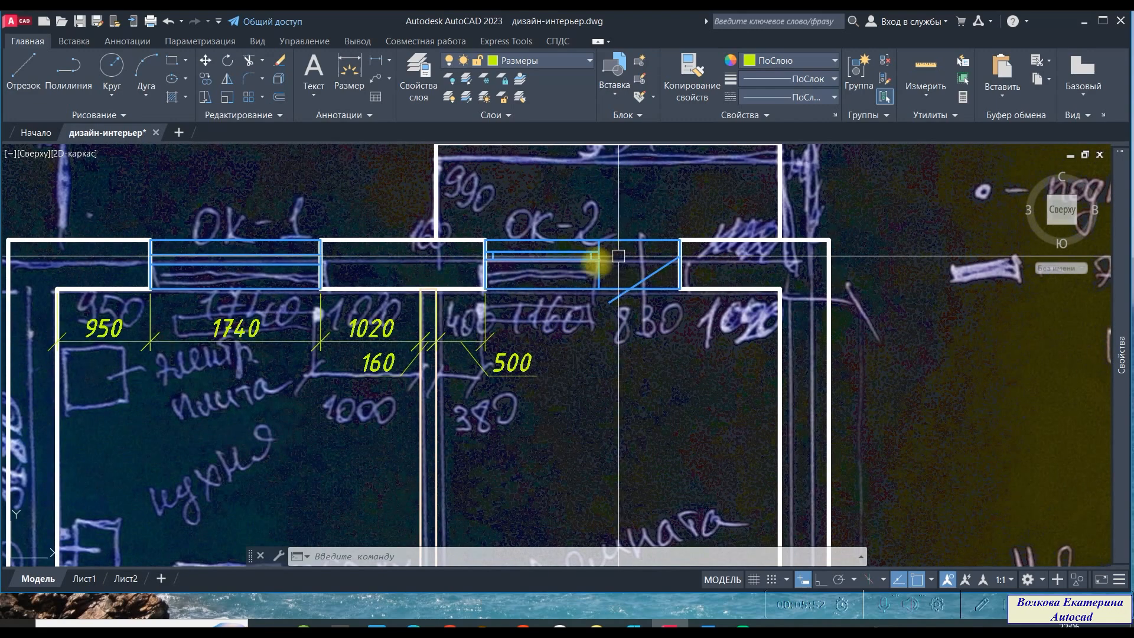
scroll(453, 353, "up", 4)
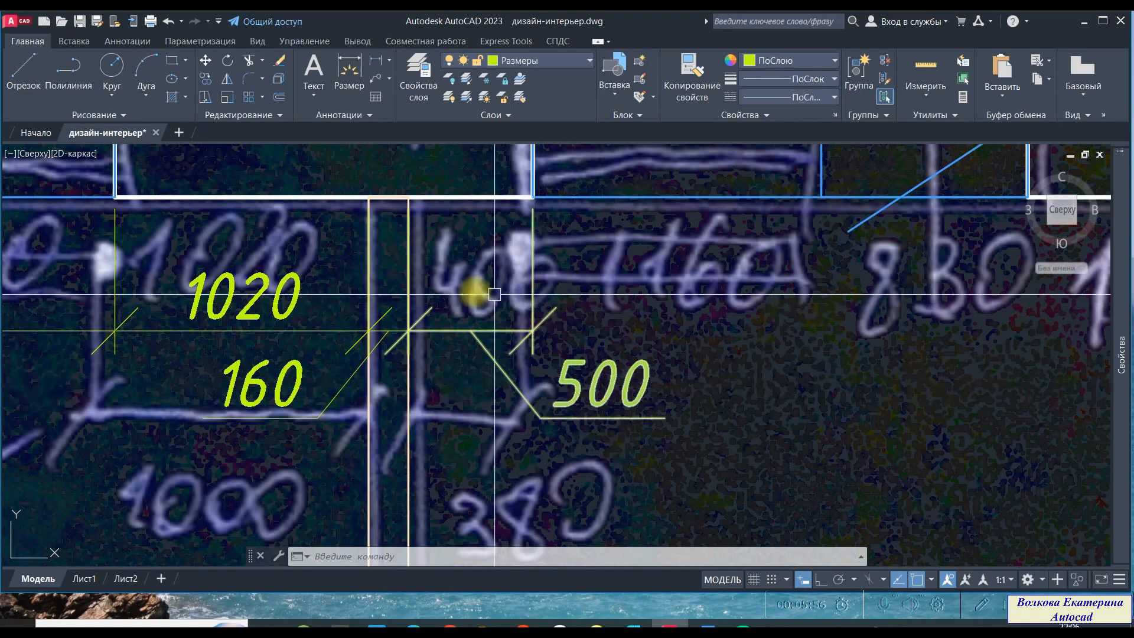
scroll(437, 279, "down", 2)
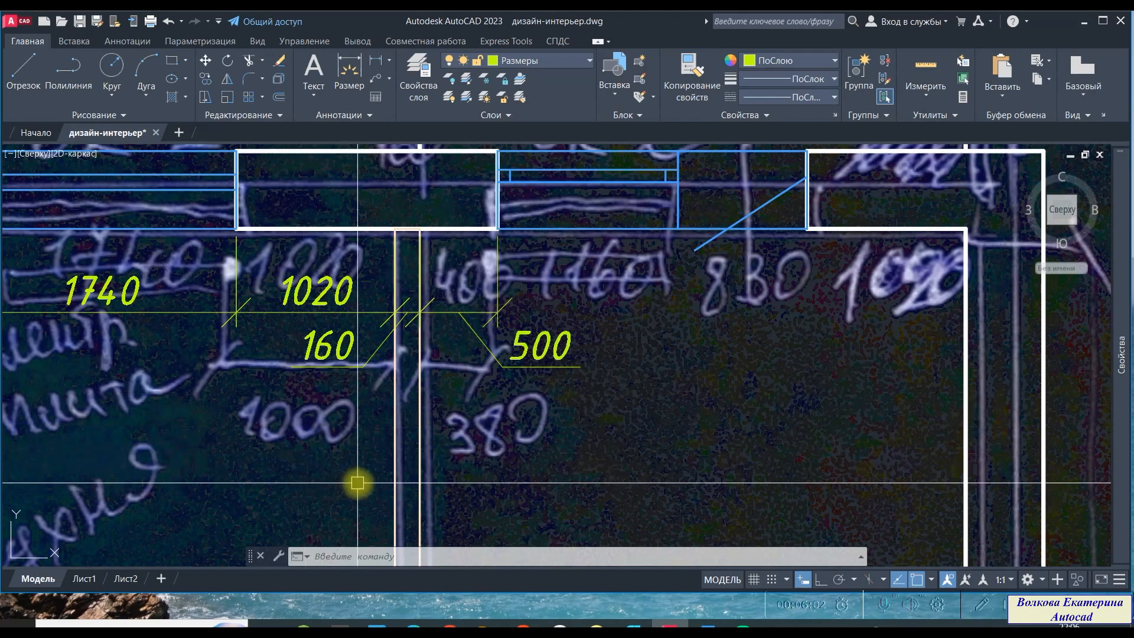
scroll(359, 491, "down", 2)
scroll(419, 294, "up", 2)
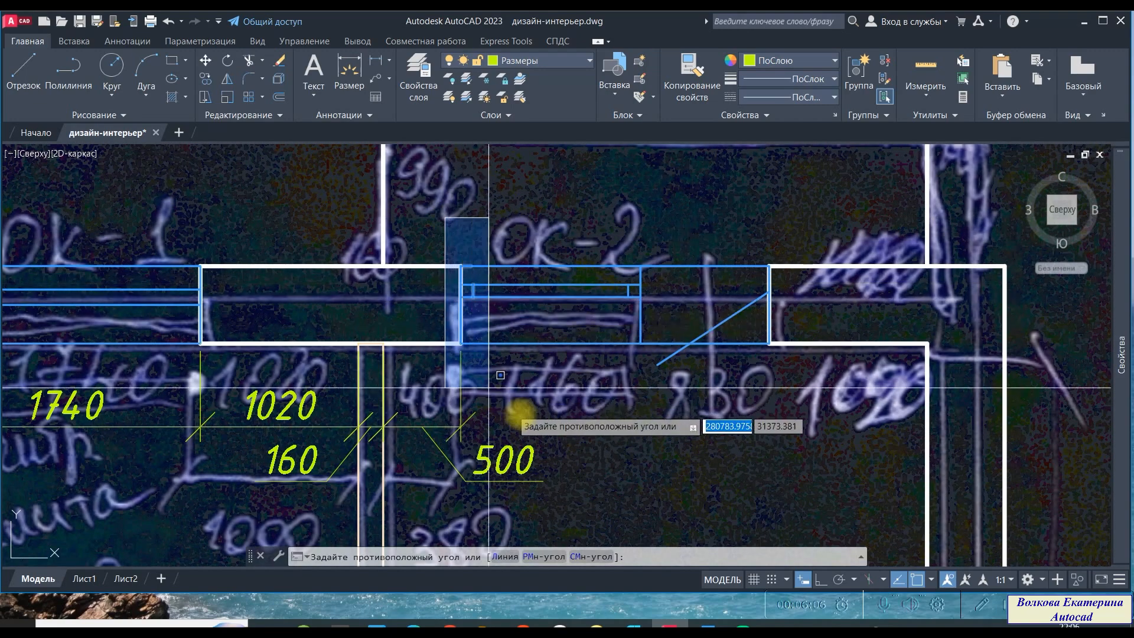
- Move the OK-2 window block 100 mm to the left
left_click(810, 392)
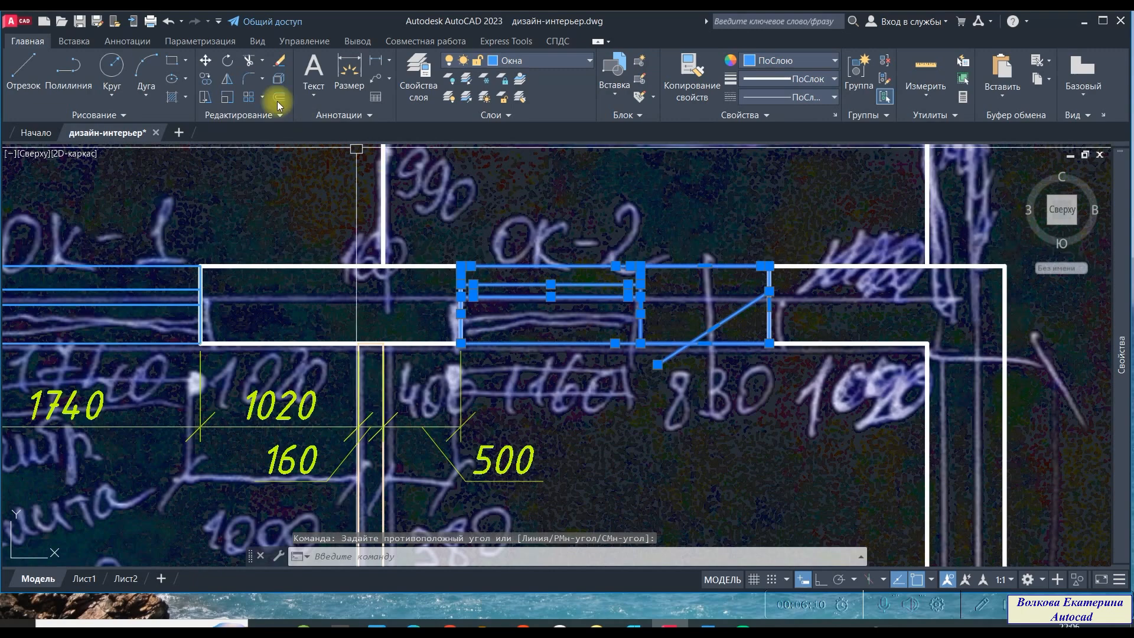
left_click(209, 61)
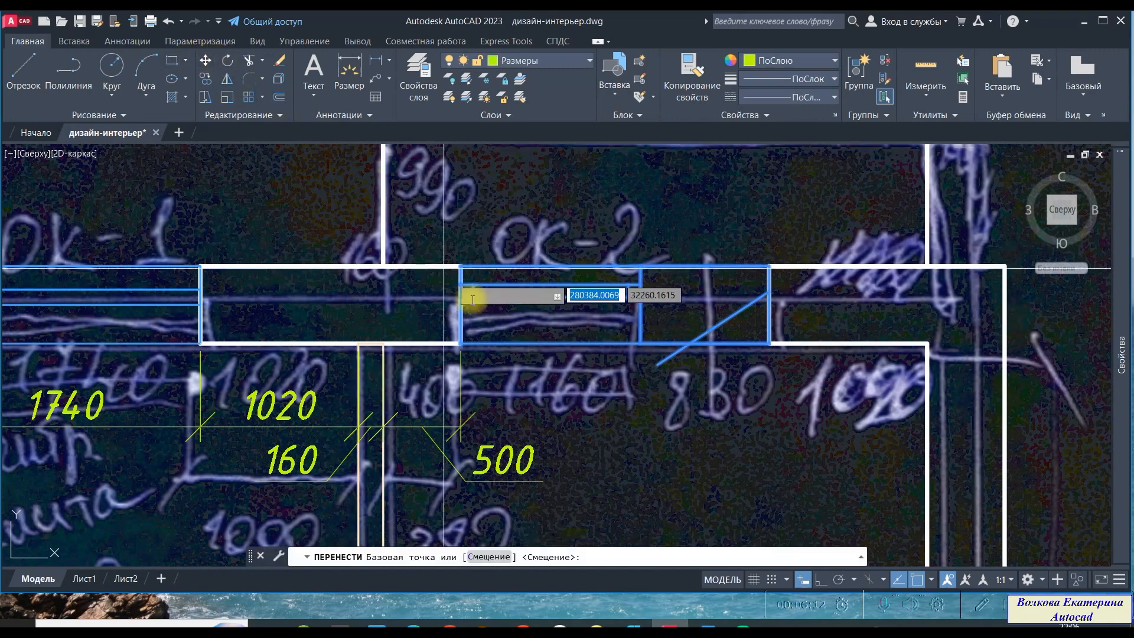
left_click(769, 342)
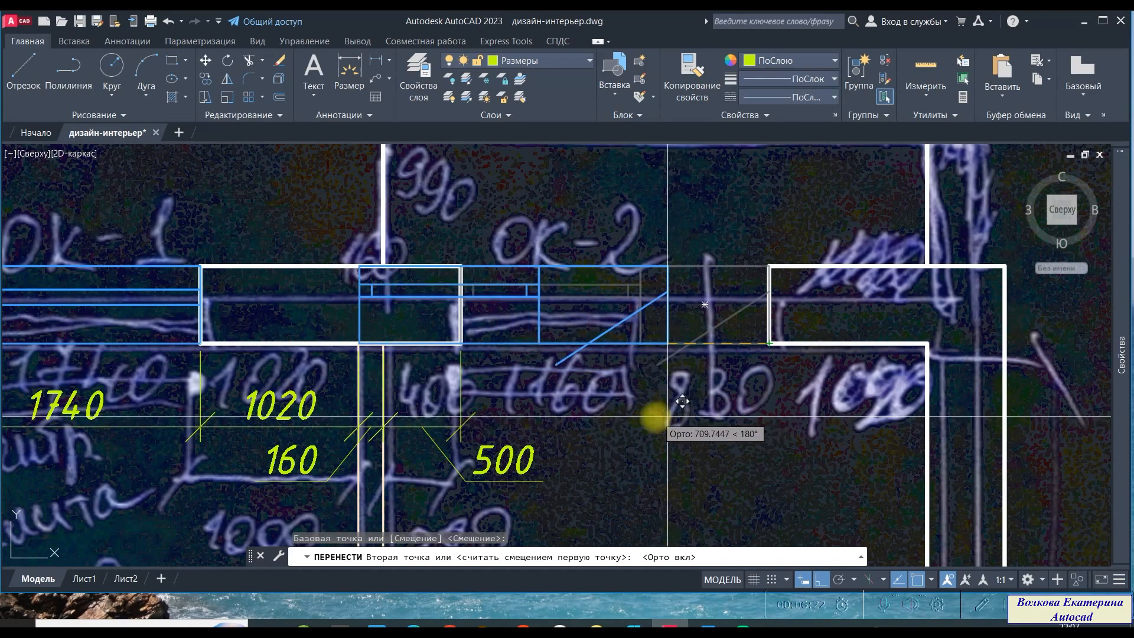
type("100")
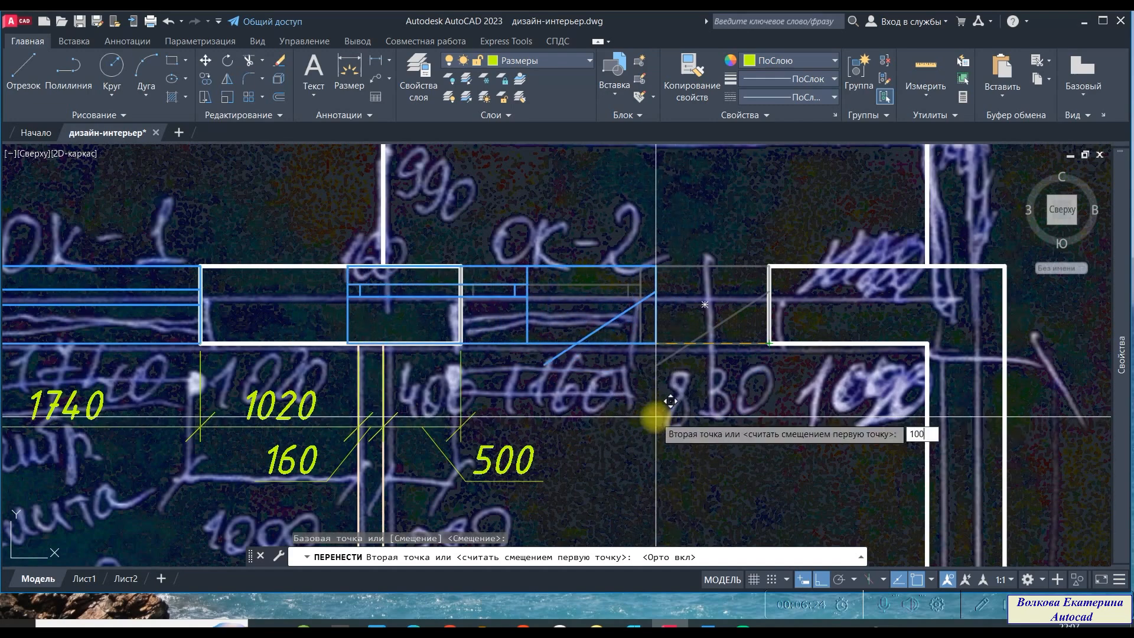
key("Return")
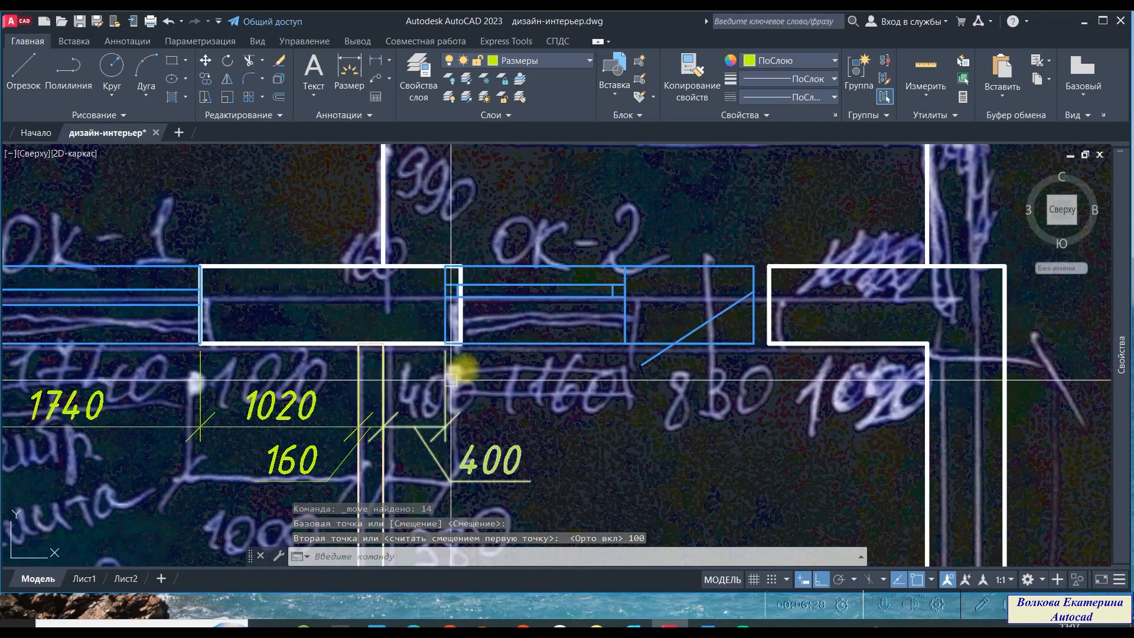
- Stretch the outer wall segment left of the window so its end meets the moved window's left edge
scroll(427, 266, "up", 2)
left_click(417, 265)
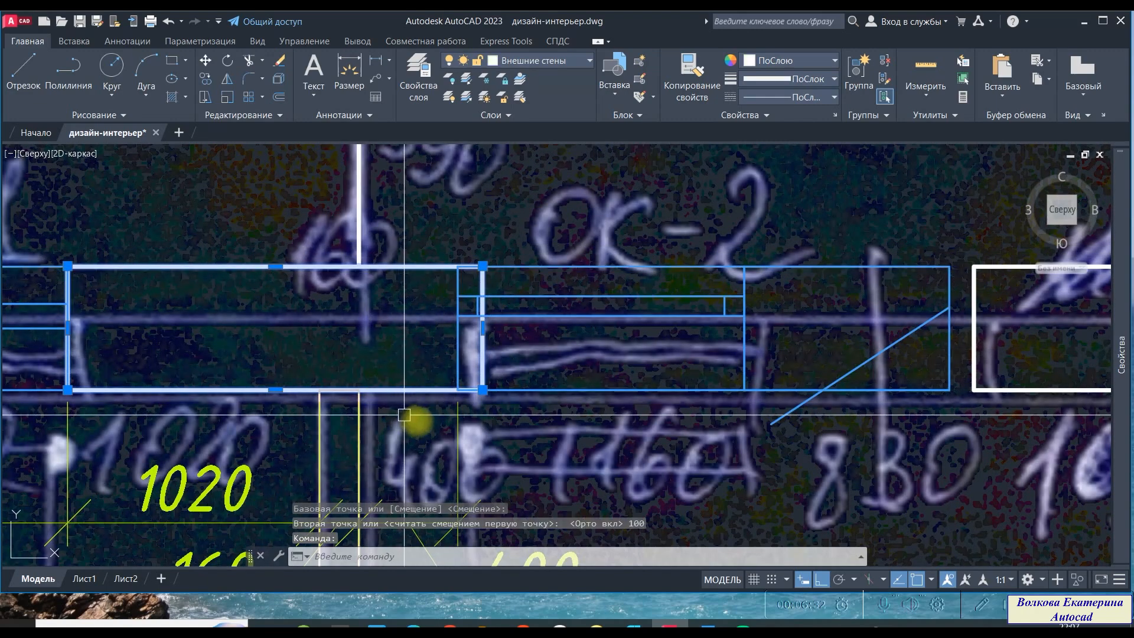
scroll(328, 358, "down", 2)
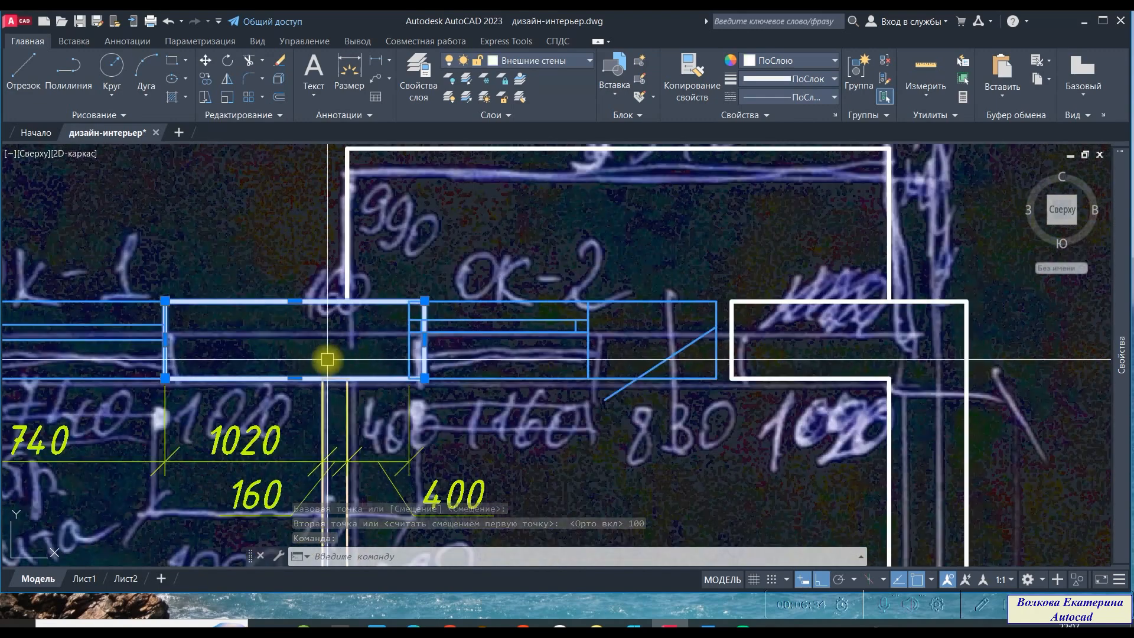
scroll(353, 335, "up", 2)
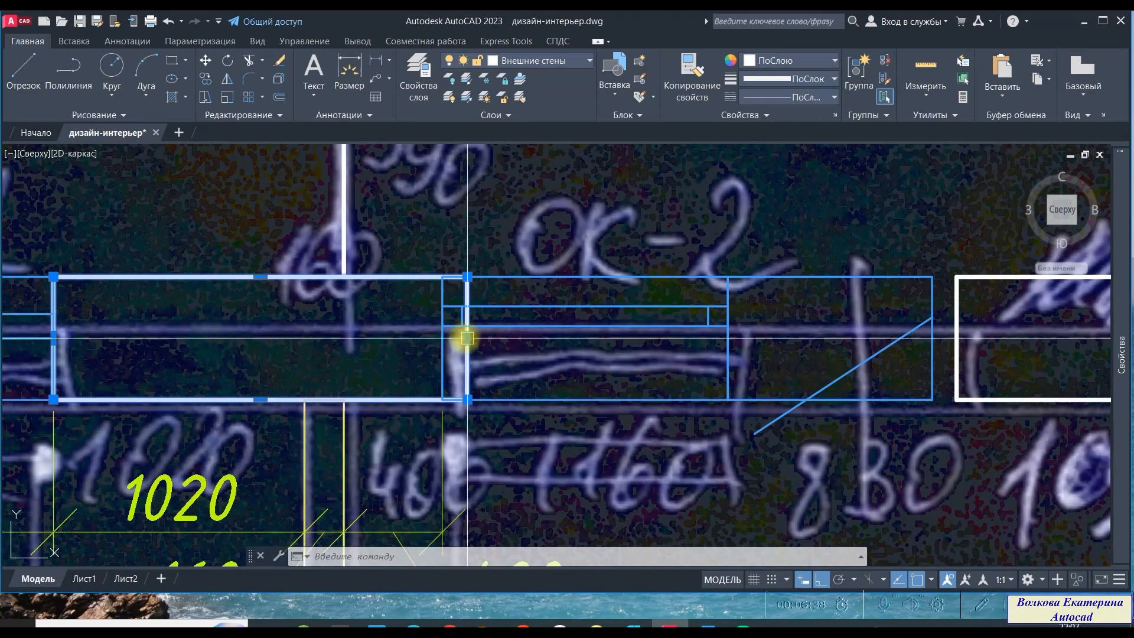
left_click(466, 337)
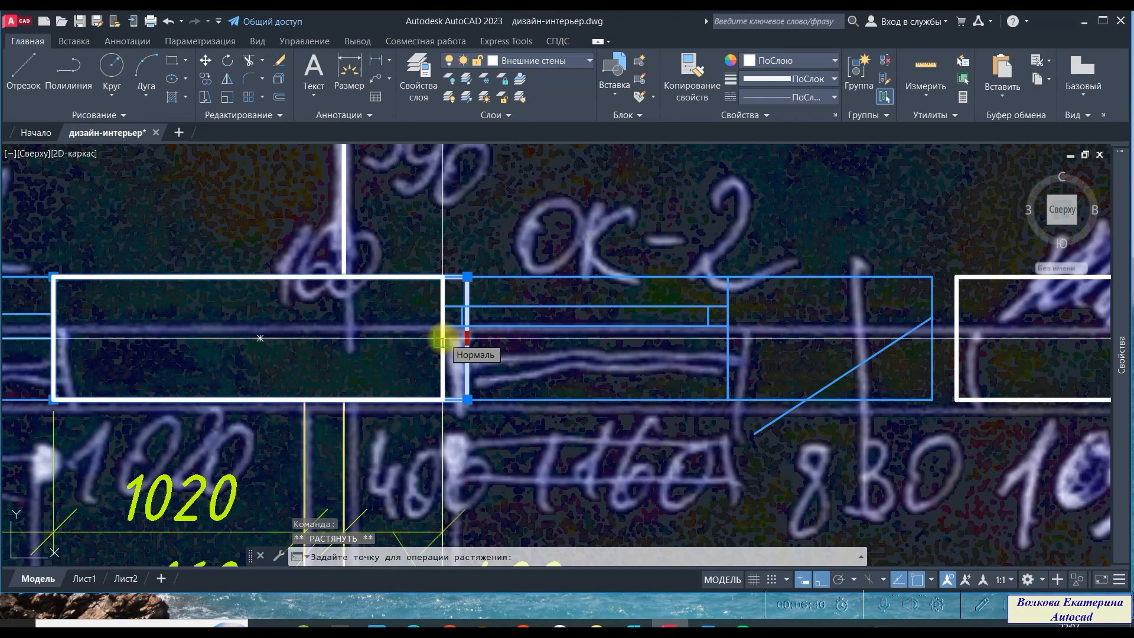
left_click(442, 338)
scroll(481, 347, "down", 4)
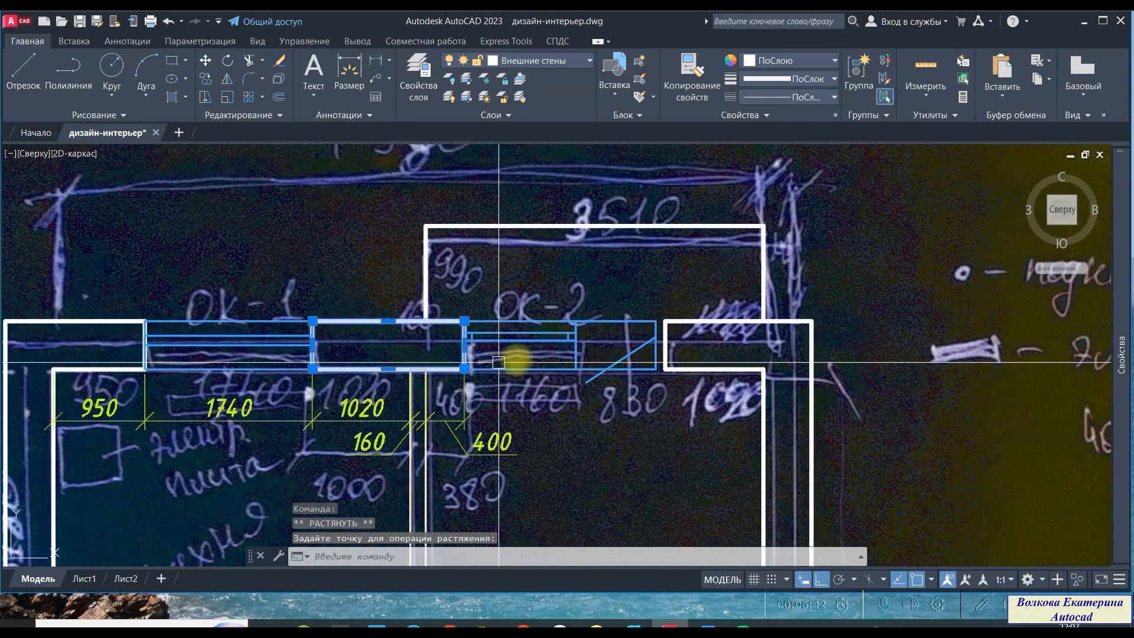
key("Escape")
- Stretch the outer wall segment right of the window 100 mm left to close the gap at the window
scroll(655, 367, "up", 2)
left_click(675, 351)
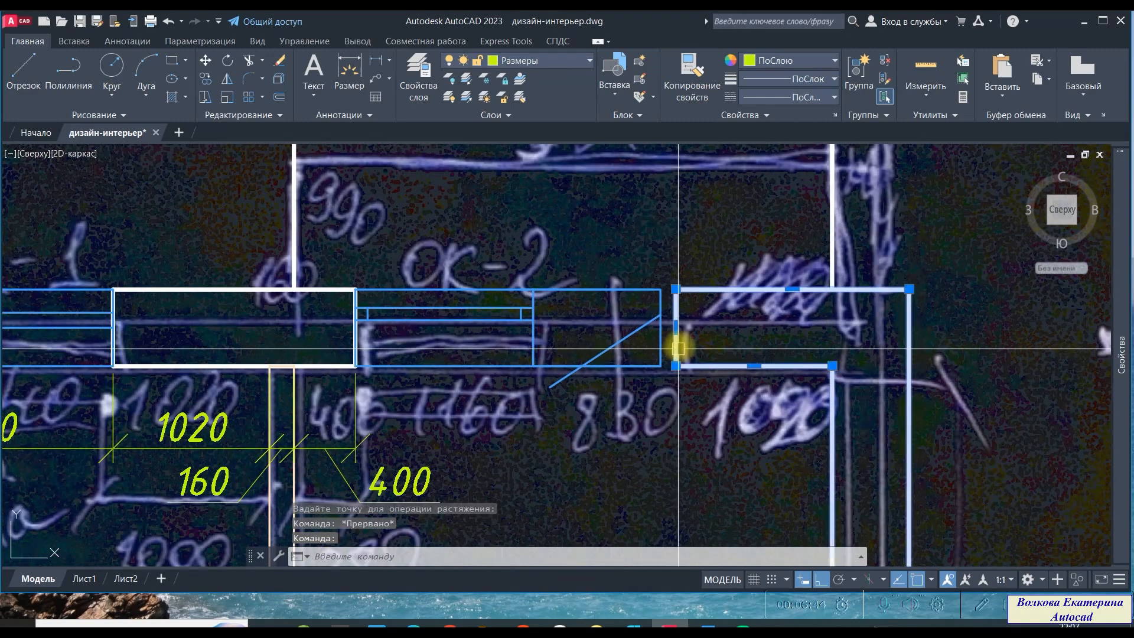
scroll(678, 346, "up", 2)
left_click(674, 321)
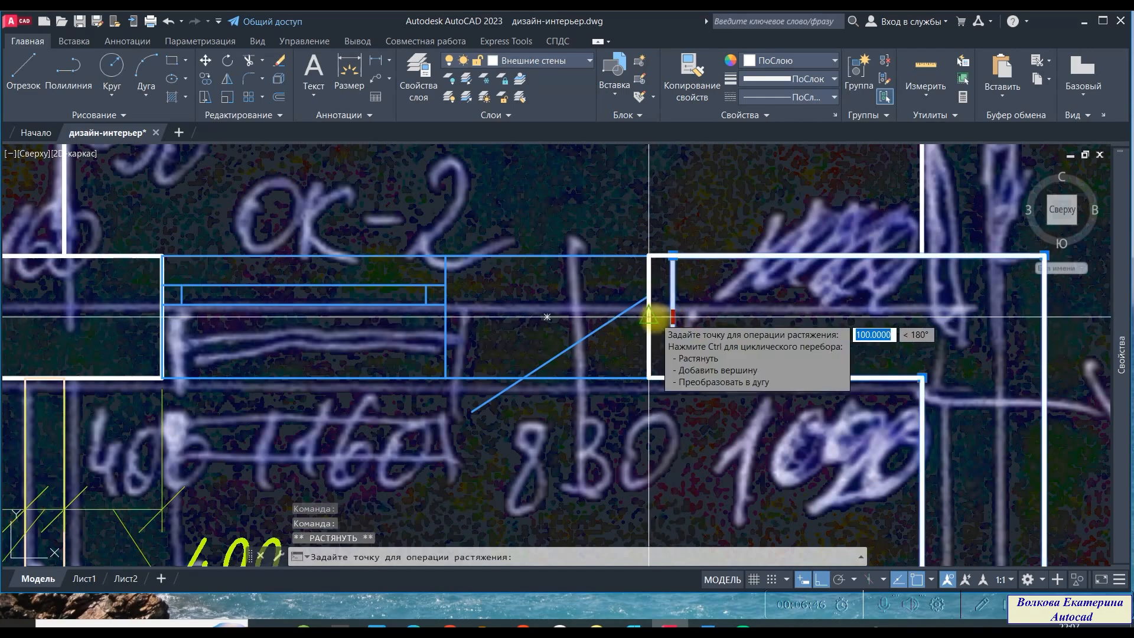
key("Escape")
scroll(534, 354, "down", 5)
middle_click_drag(544, 362, 629, 216)
scroll(614, 284, "up", 2)
mouse_move(582, 304)
middle_mouse_down()
mouse_move(411, 418)
mouse_move(478, 444)
middle_mouse_up()
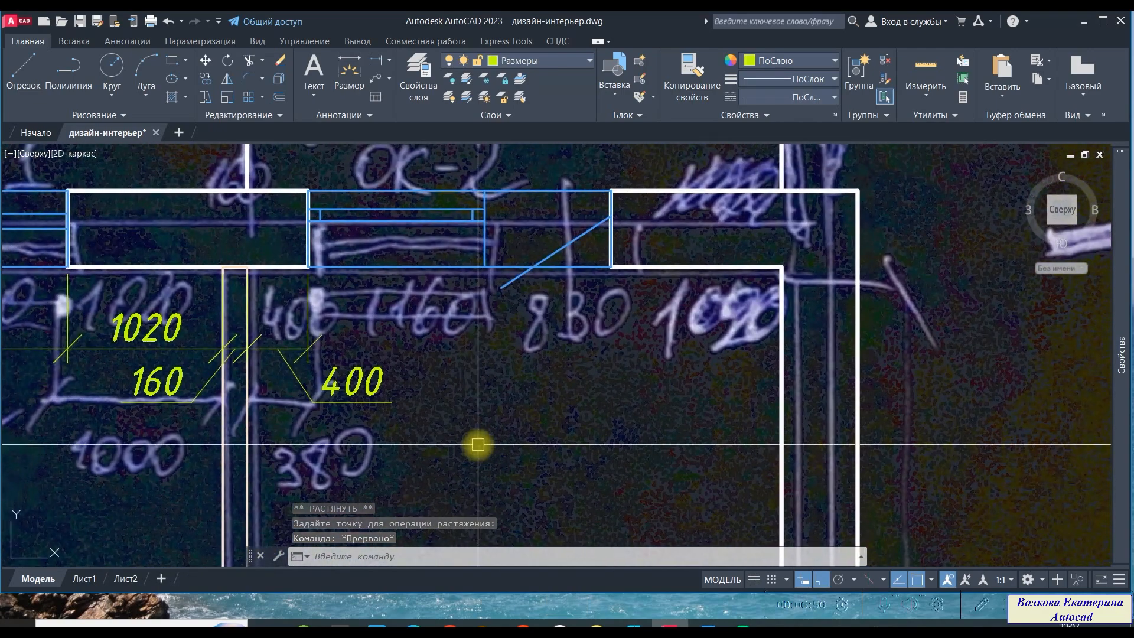